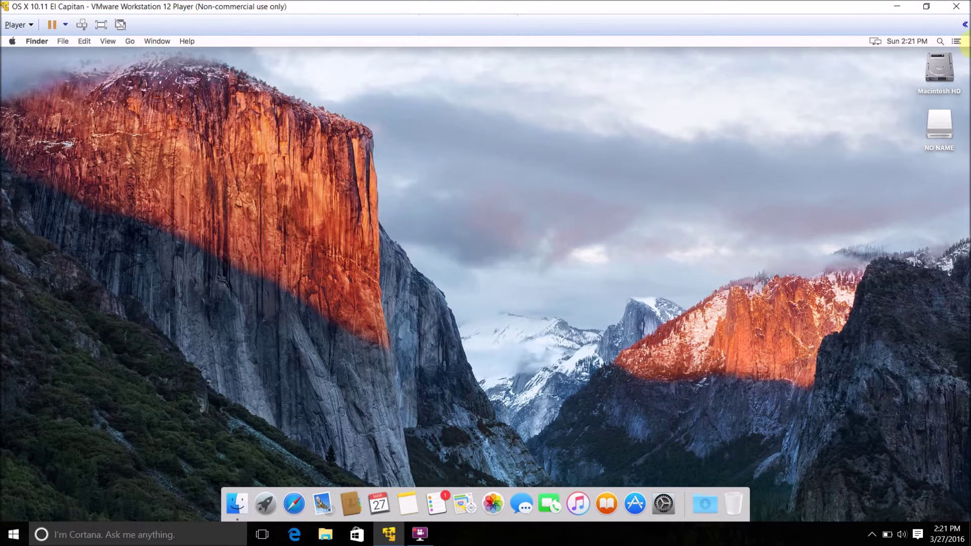
Step: Launch Disk Utility with a Spotlight search for 'disk' and select the USB DISK 2.0 Media drive
left_click(940, 42)
type("disk")
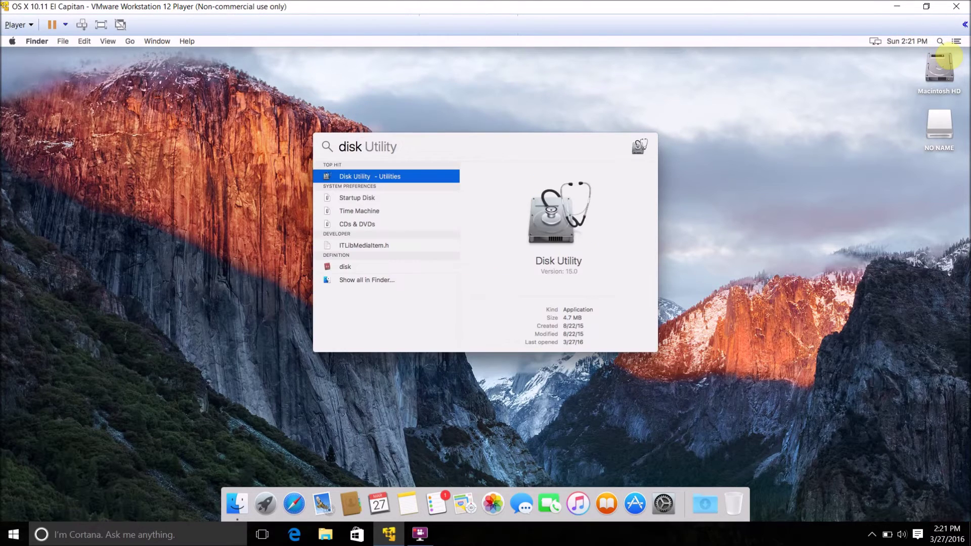
key("Return")
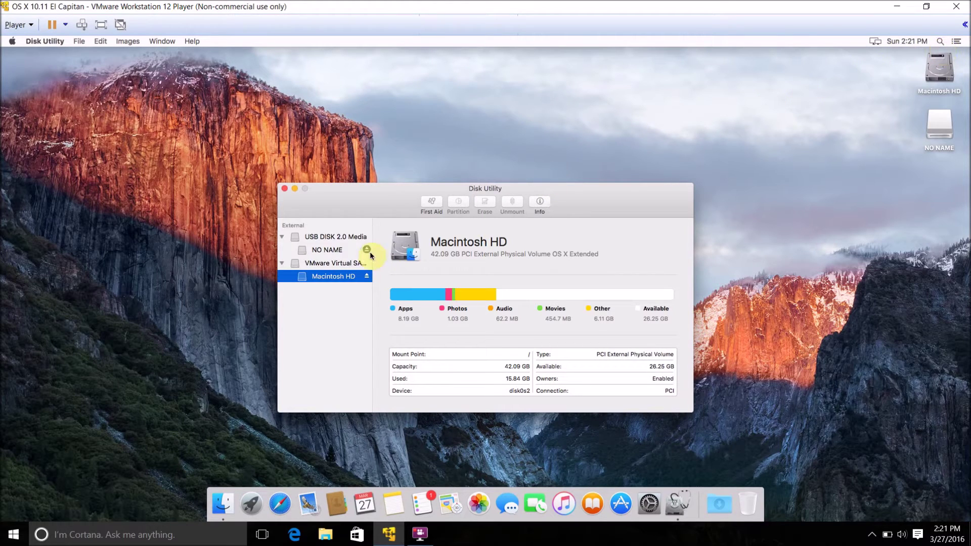
left_click(344, 239)
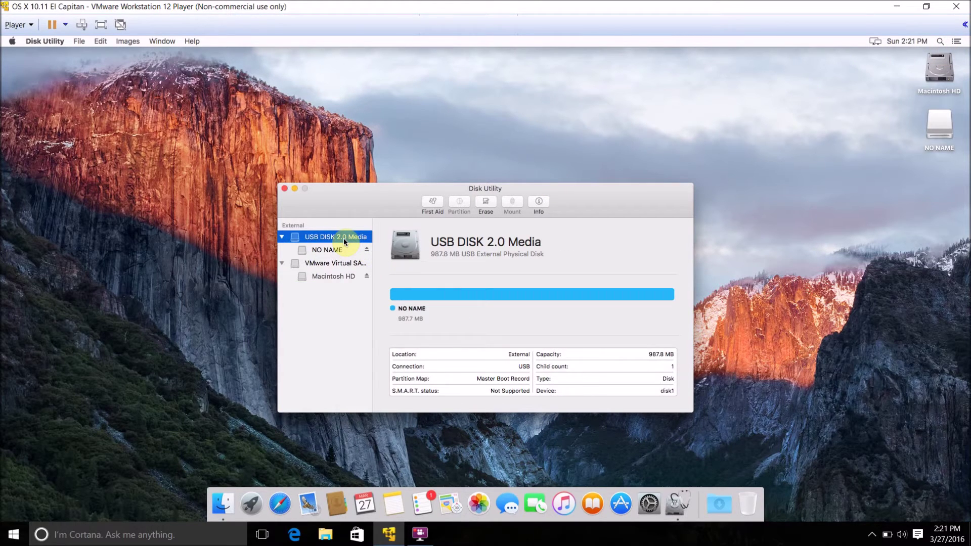
left_click_drag(382, 200, 326, 169)
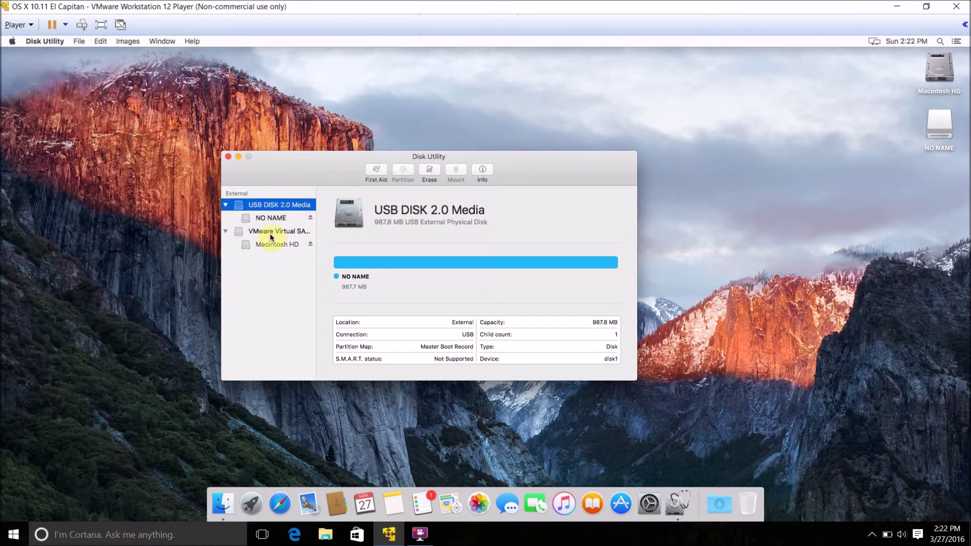
Step: Review the NO NAME volume's details, then bring up erase options for the whole USB disk
left_click(276, 218)
left_click(281, 211)
left_click(270, 217)
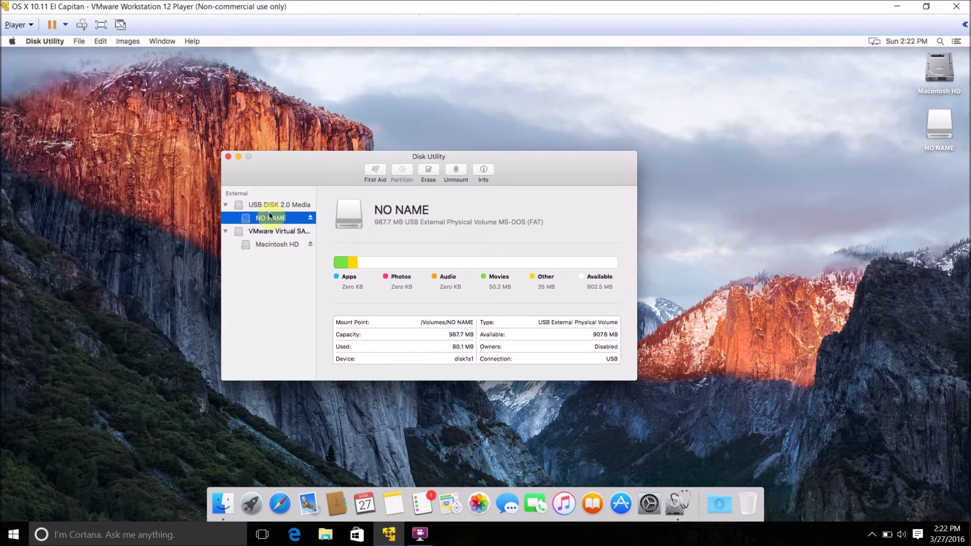
left_click(269, 210)
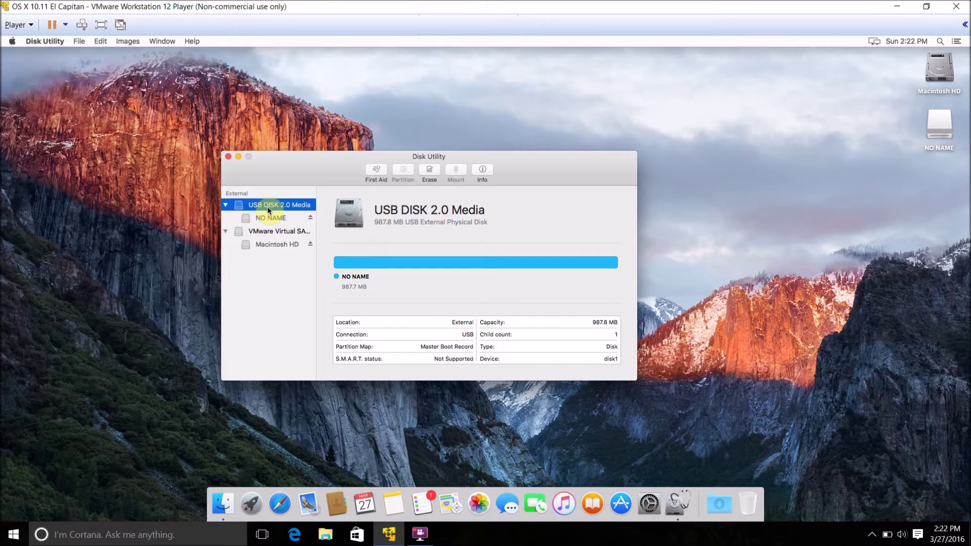
left_click(437, 176)
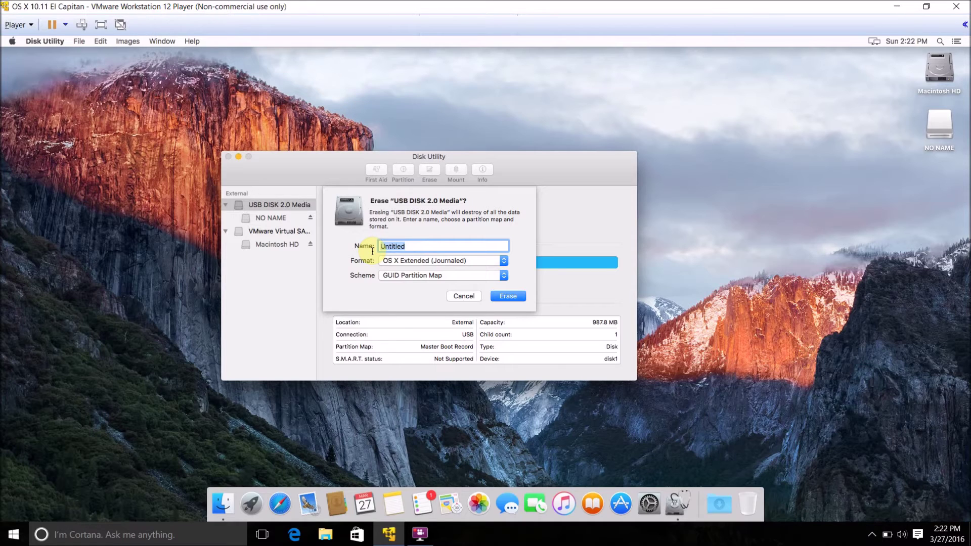
Step: Erase the USB disk as 'Memory Stick', OS X Extended (Journaled) with GUID Partition Map
type("Memory Stick")
left_click(448, 262)
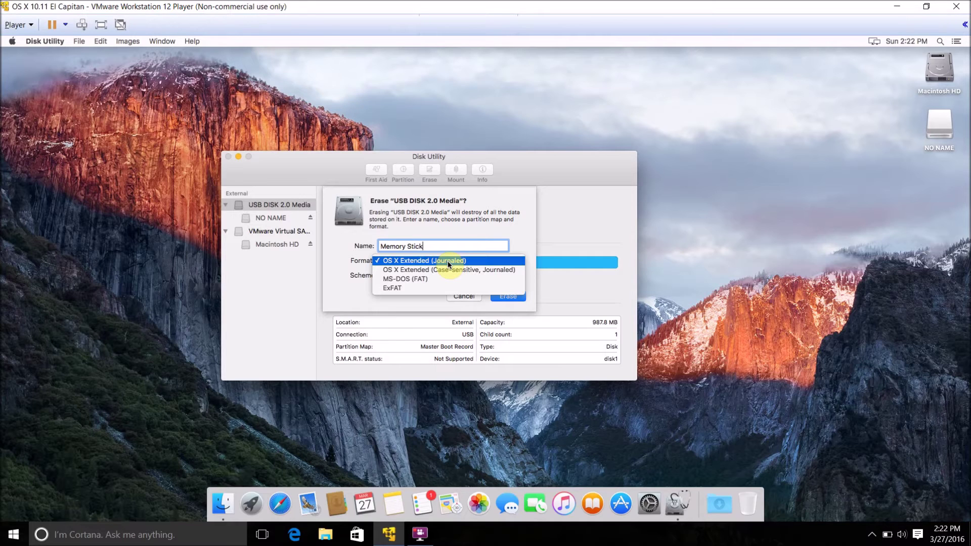
left_click(445, 288)
left_click(448, 261)
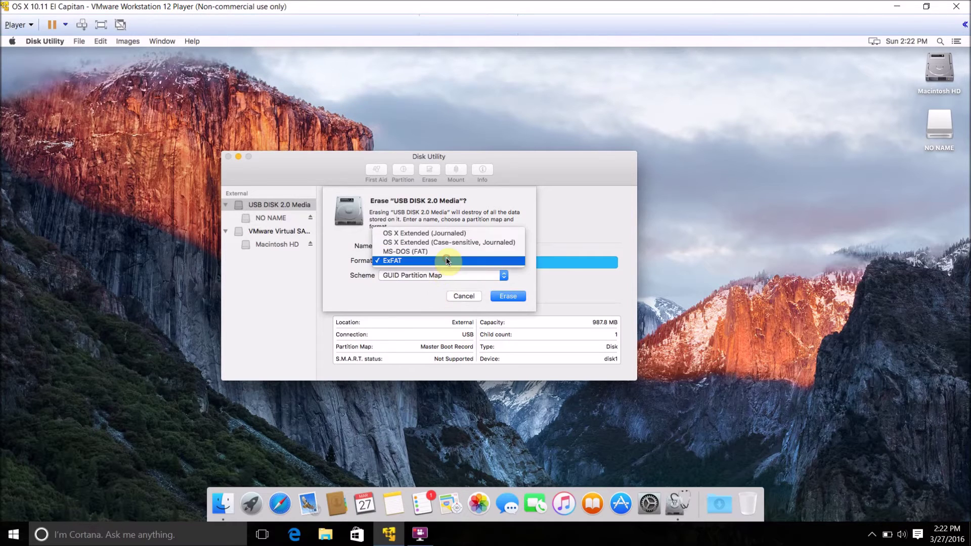
left_click(447, 234)
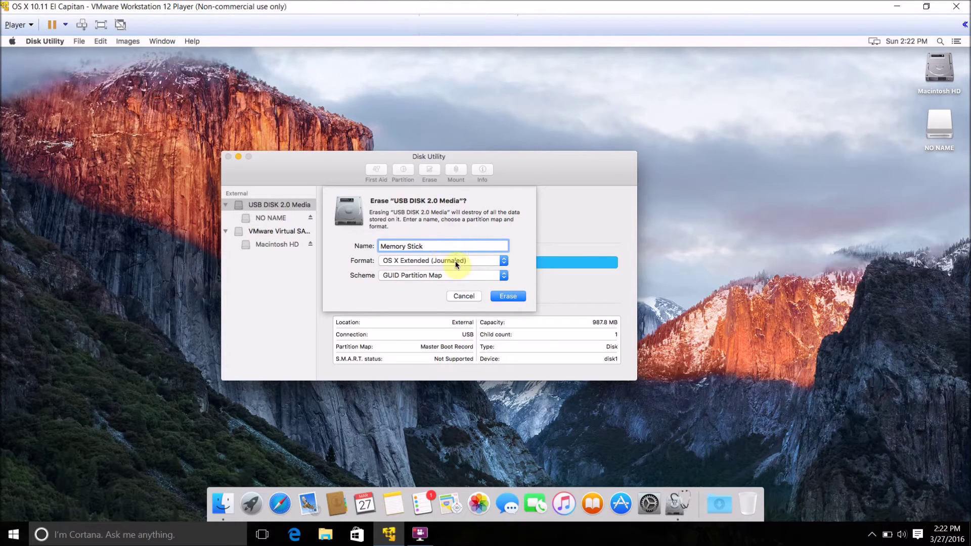
left_click(456, 262)
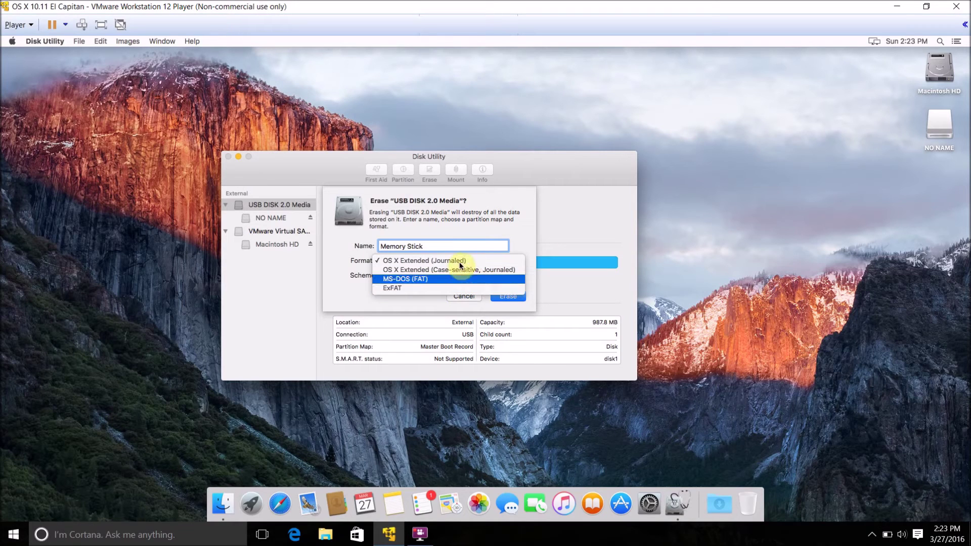
left_click(459, 262)
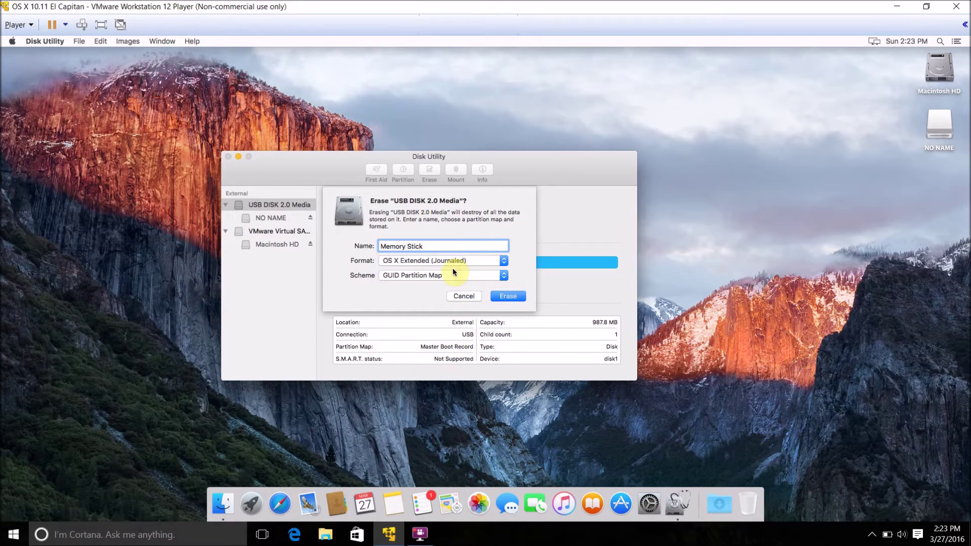
left_click(435, 276)
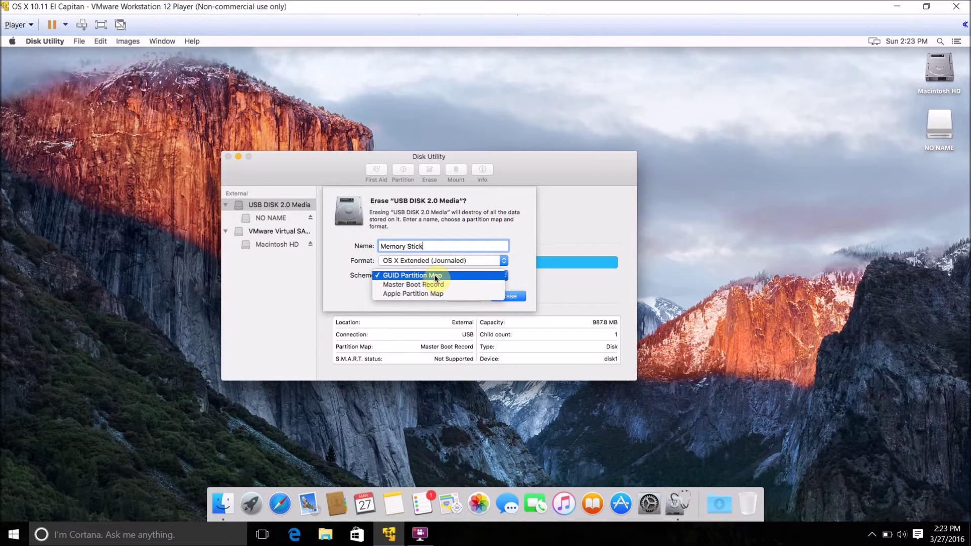
left_click(435, 276)
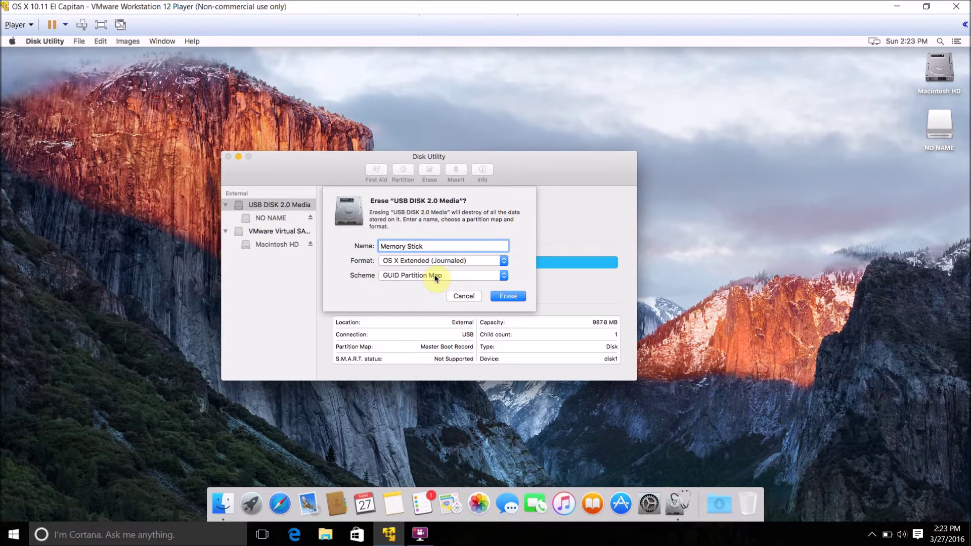
left_click(524, 297)
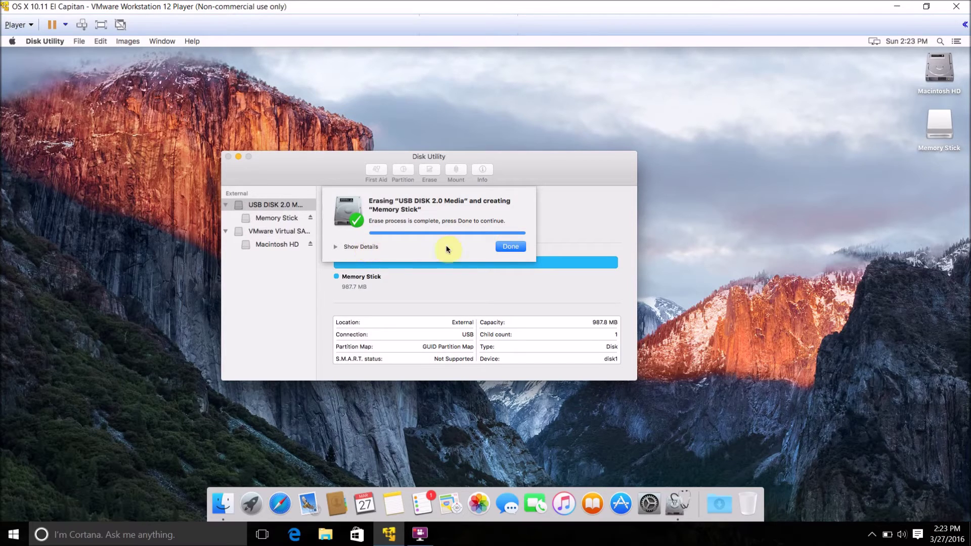
Step: Acknowledge the finished erase and view the new Memory Stick volume's details
left_click(512, 246)
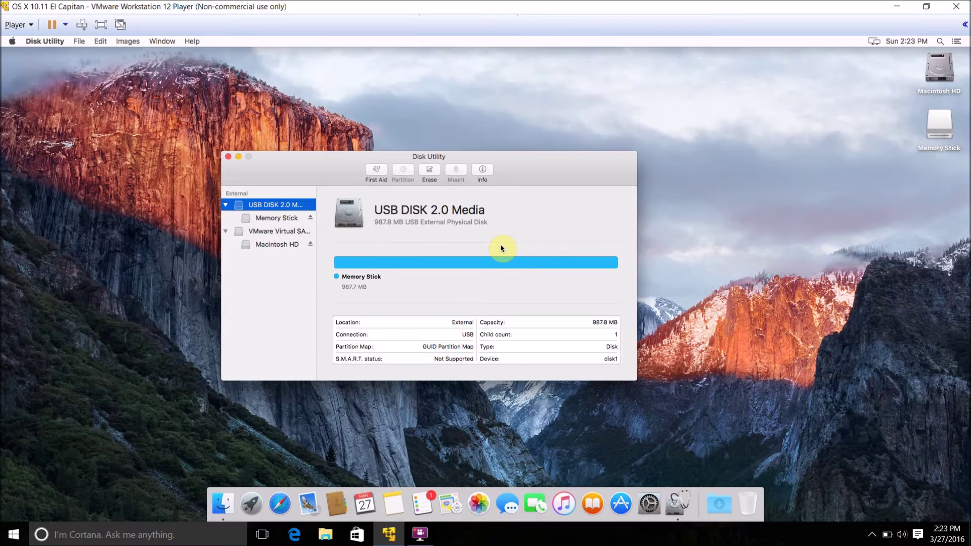
left_click(292, 218)
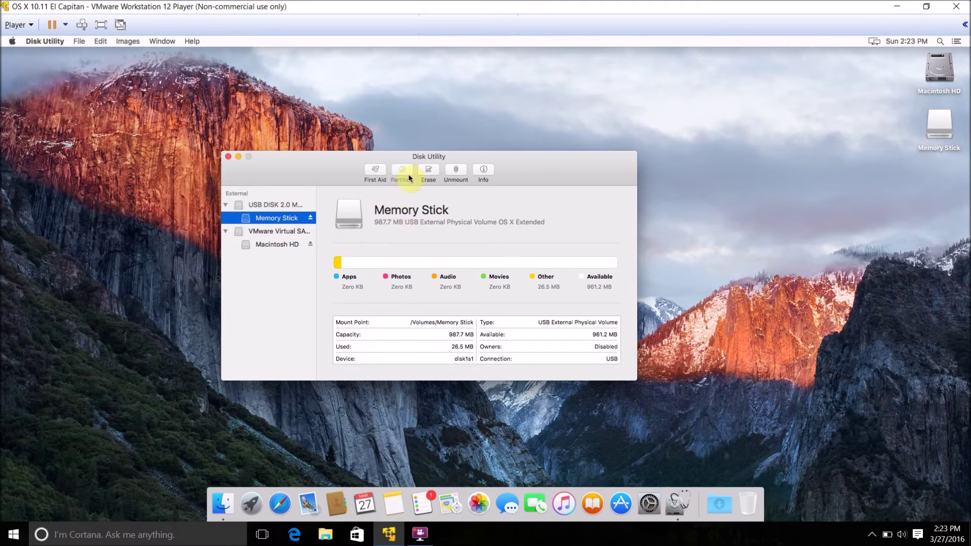
Step: Check the erase options for the whole USB disk, then for the Memory Stick volume, cancelling each
left_click(288, 205)
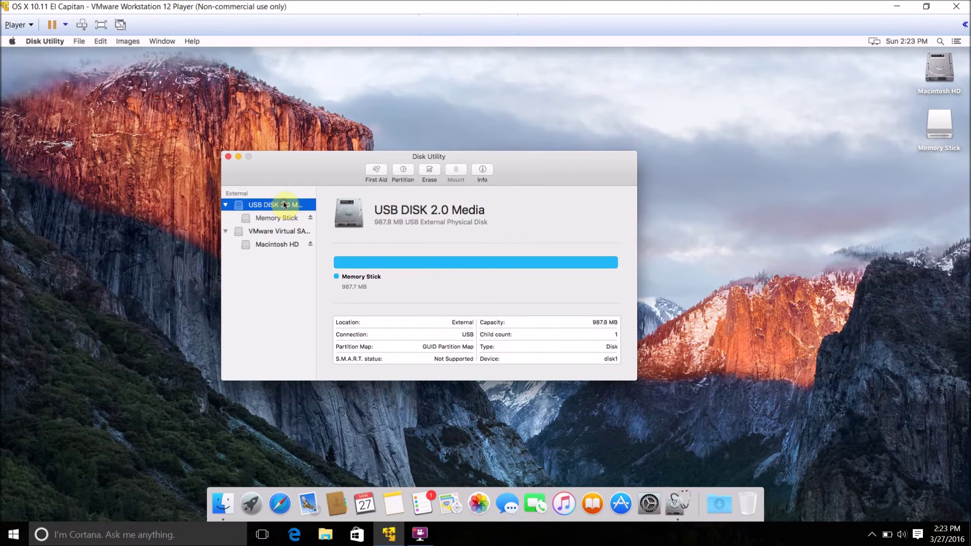
left_click(425, 175)
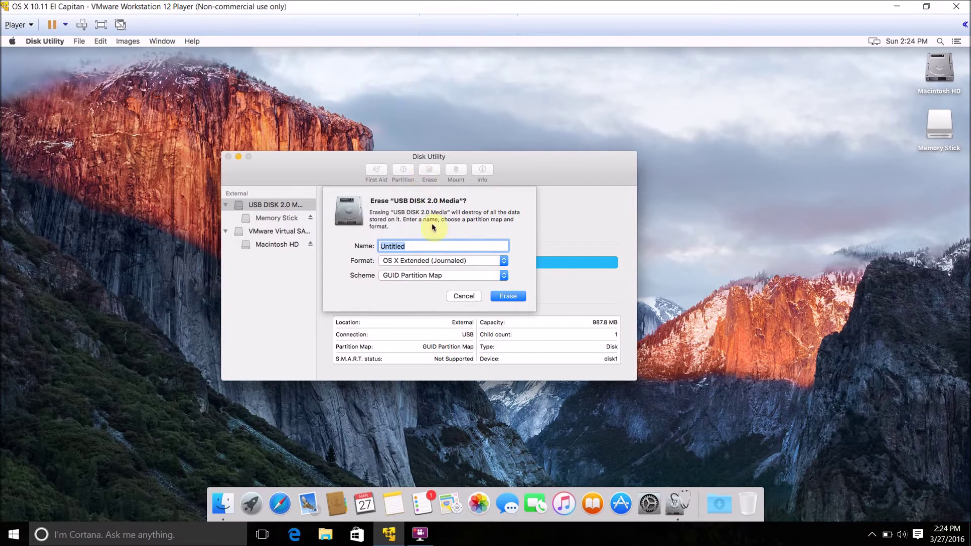
left_click(466, 297)
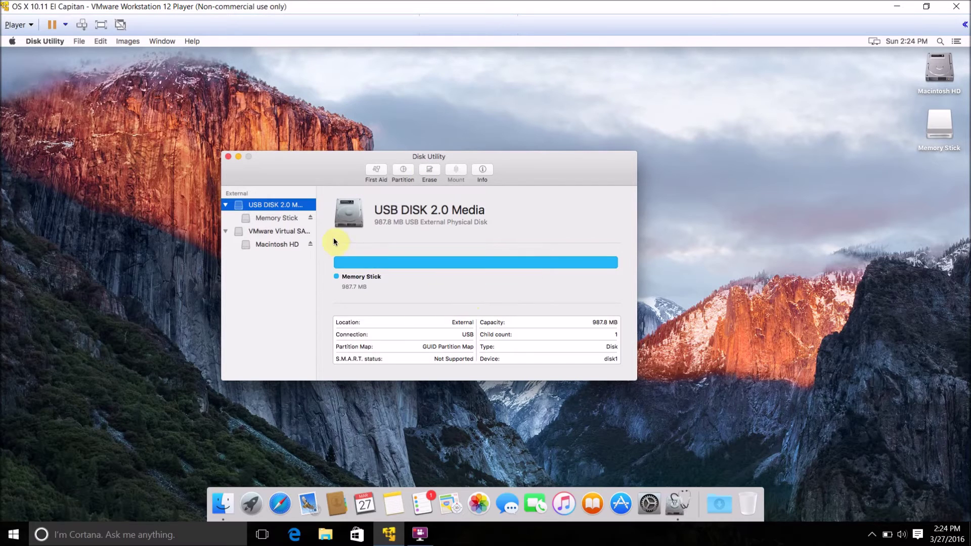
left_click(289, 218)
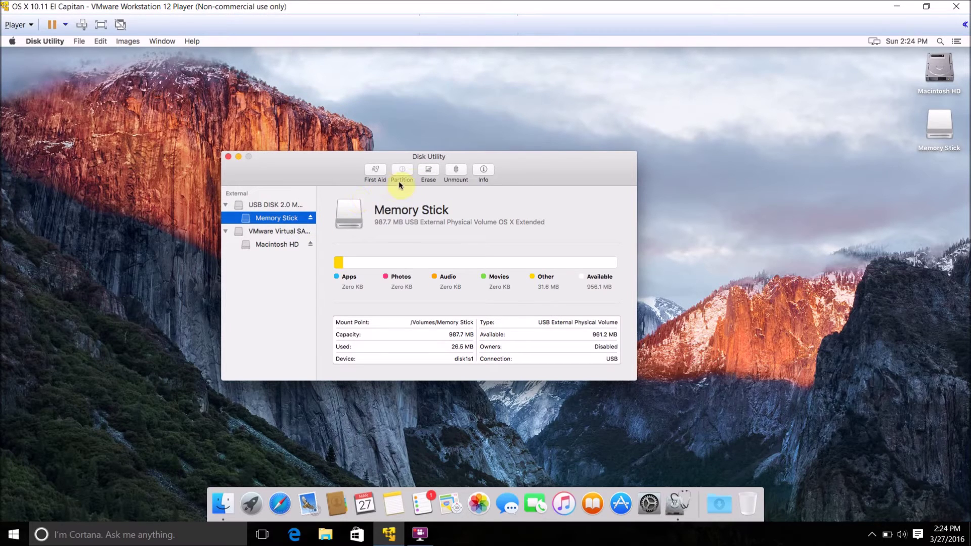
left_click(430, 175)
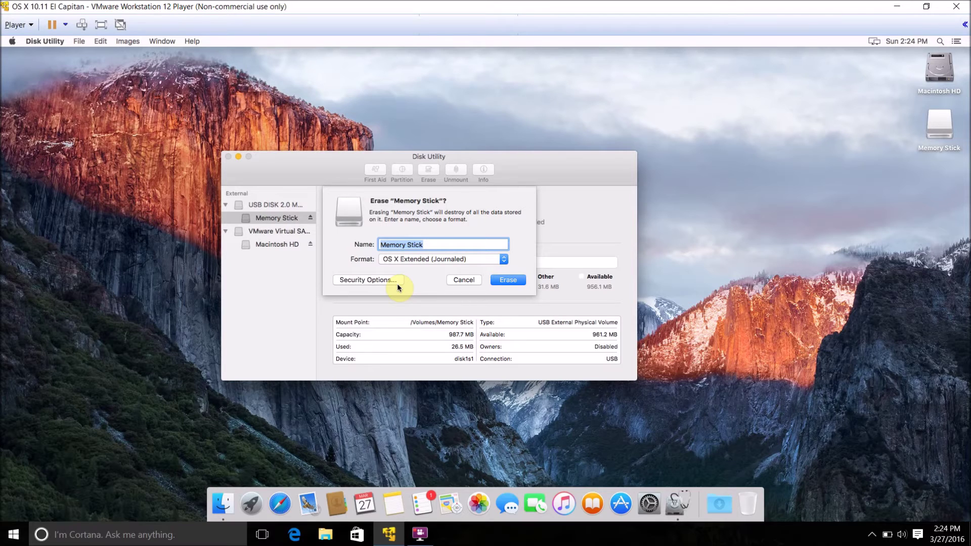
left_click(473, 279)
Step: Set the Memory Stick erase security to Most Secure, the 7-pass DoD 5220-22 M standard
left_click(282, 204)
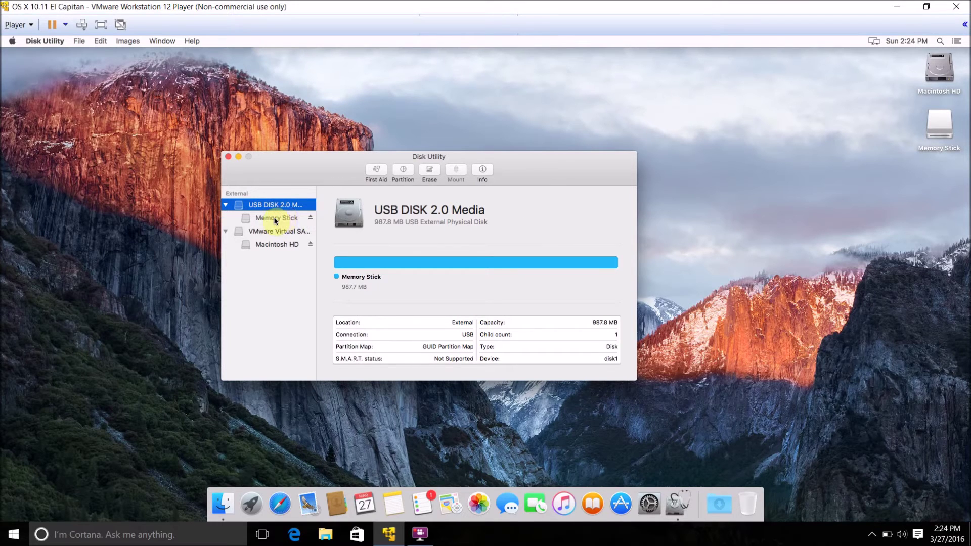
left_click(272, 220)
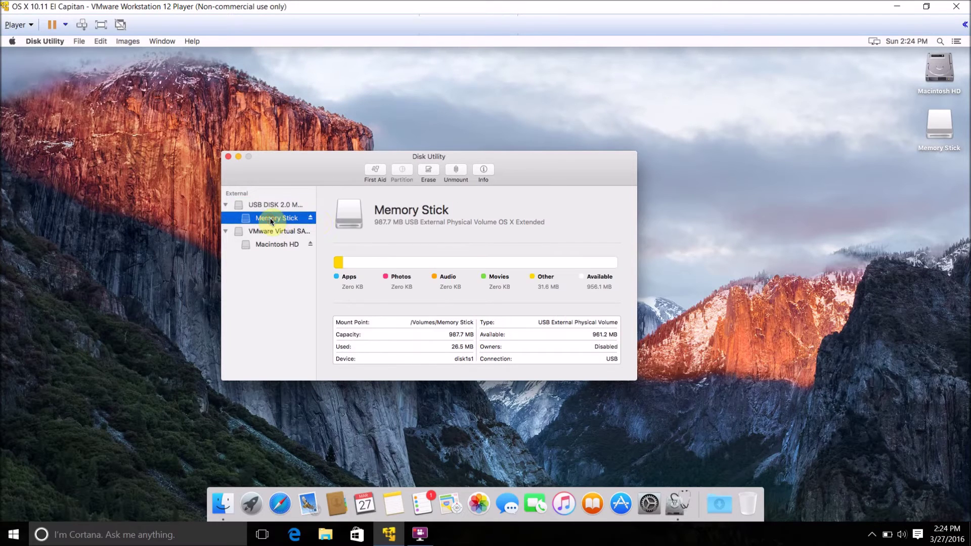
left_click(436, 170)
left_click(379, 280)
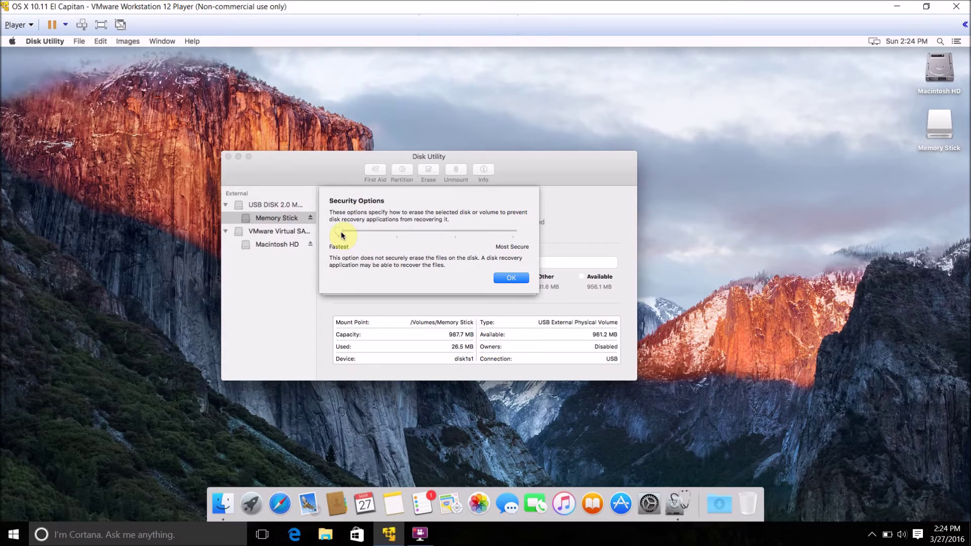
left_click_drag(390, 237, 532, 242)
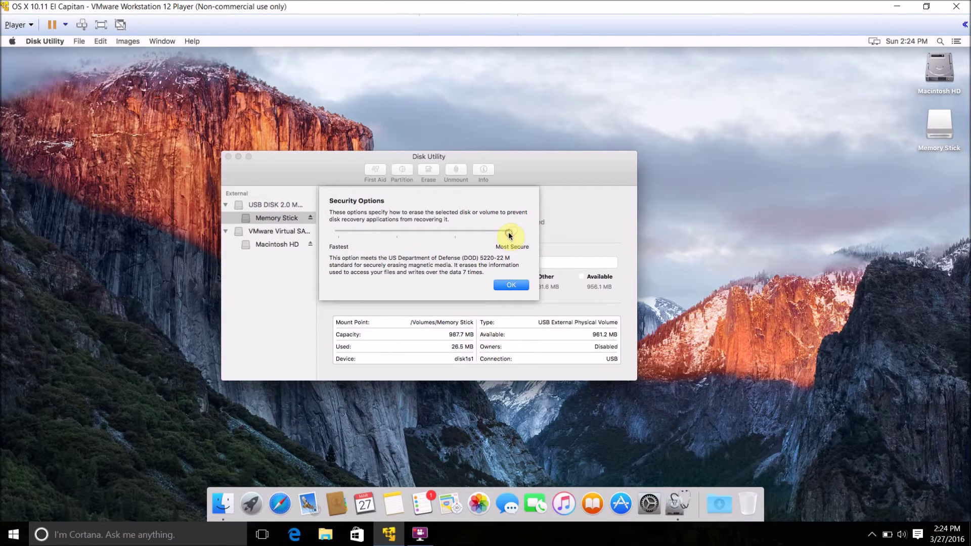
left_click(472, 235)
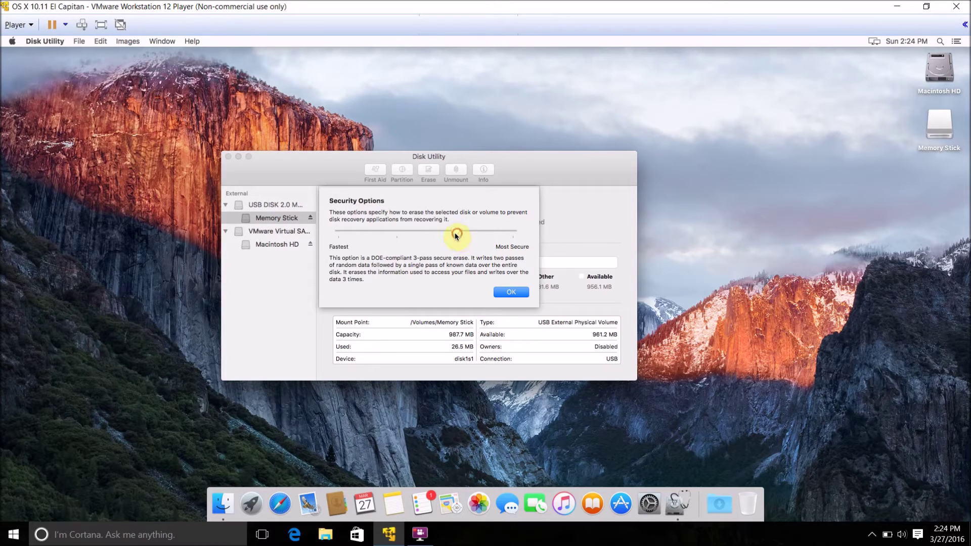
left_click_drag(458, 235, 410, 238)
left_click_drag(342, 239, 440, 238)
left_click_drag(507, 237, 451, 240)
left_click_drag(451, 239, 508, 233)
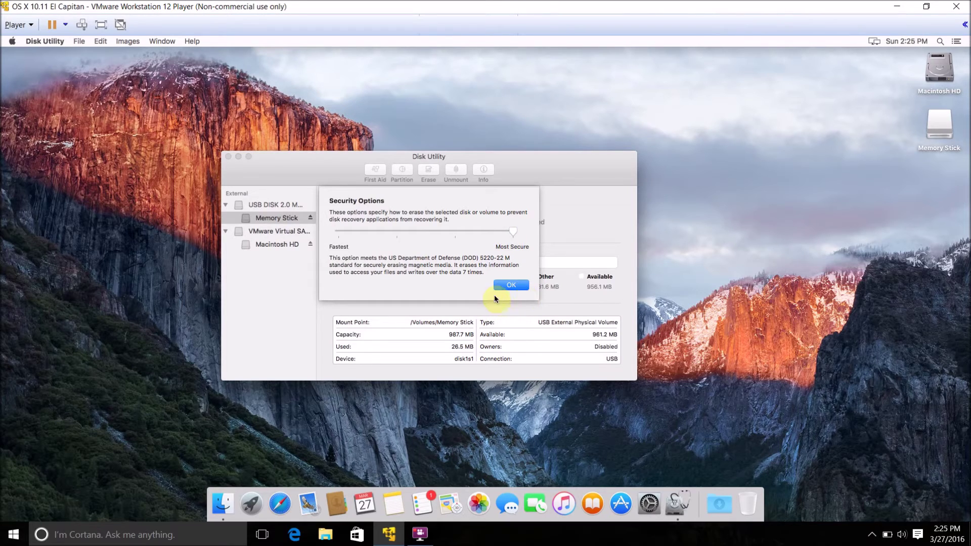
left_click(521, 286)
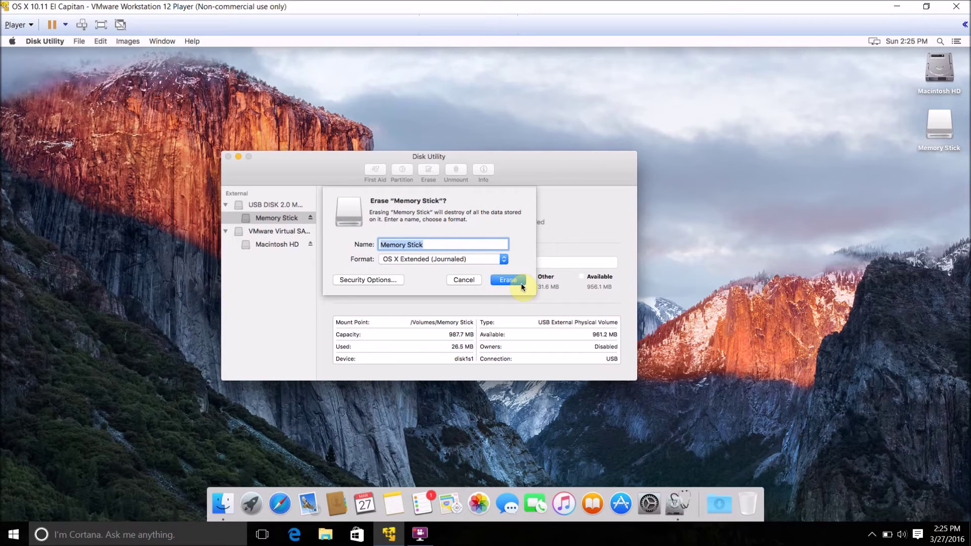
Step: Run the 7-pass secure erase on Memory Stick and follow its detailed log until done
left_click(520, 284)
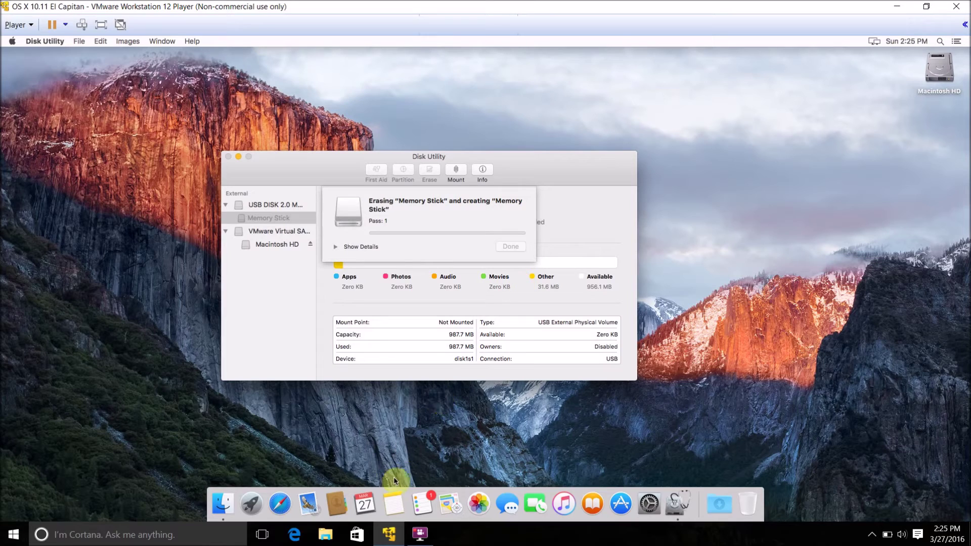
mouse_move(420, 533)
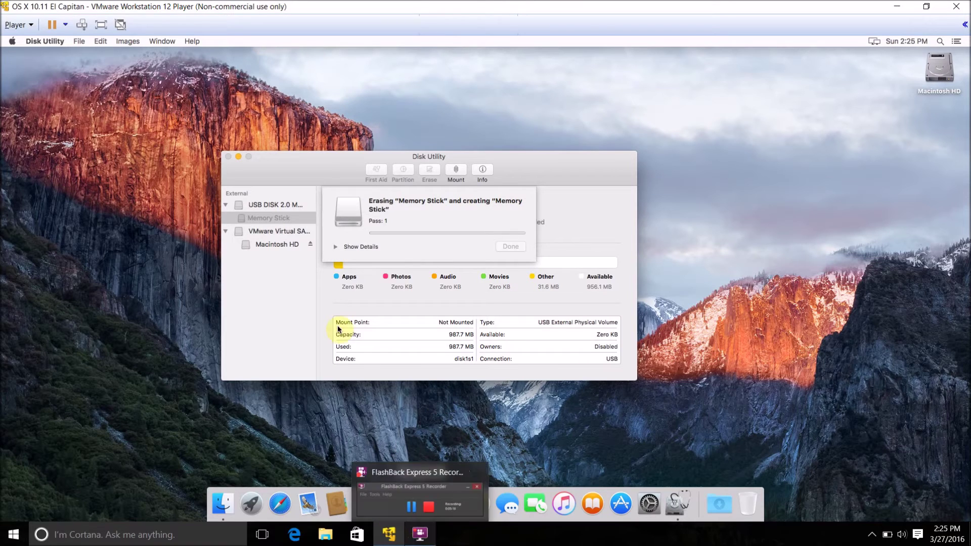
left_click(335, 247)
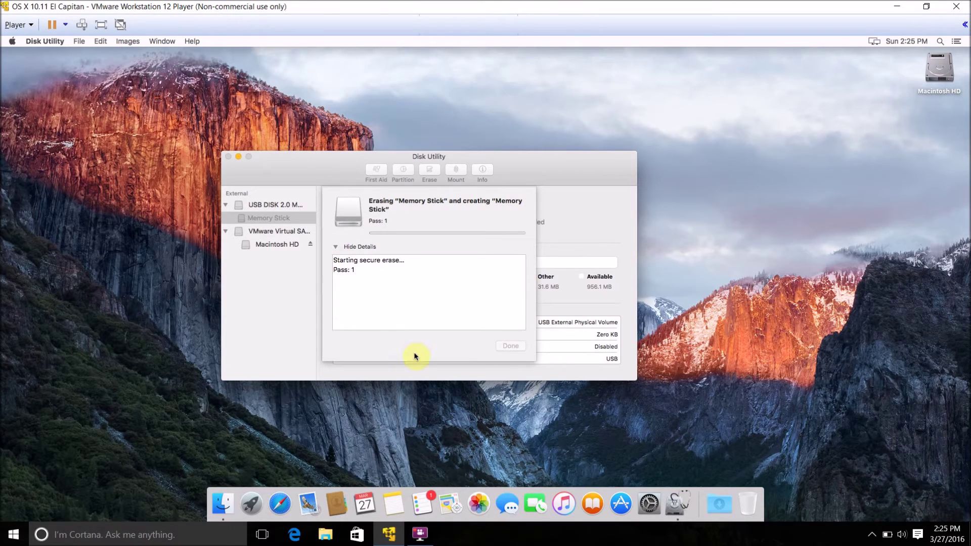
left_click(421, 534)
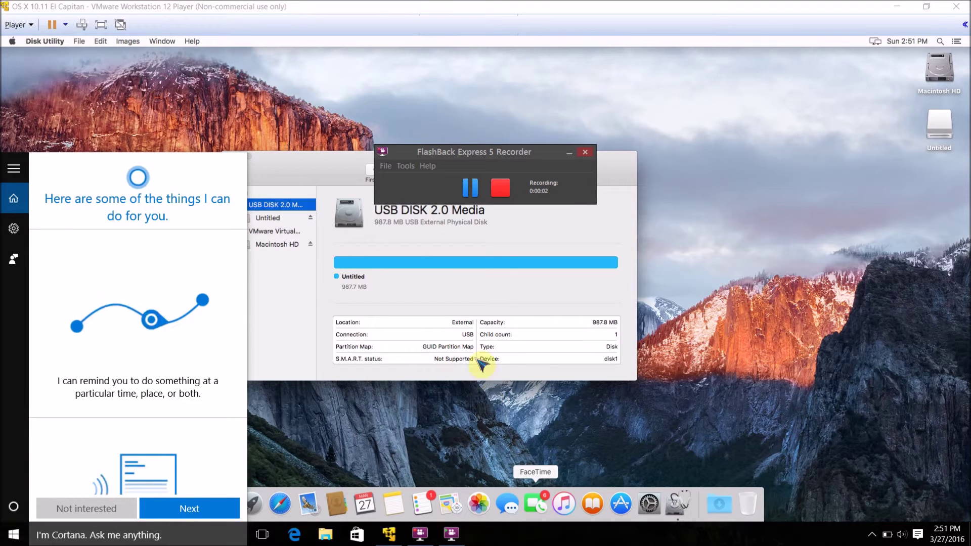
Step: Confirm the erased Untitled volume is empty in Finder, then quit Disk Utility
left_click(485, 282)
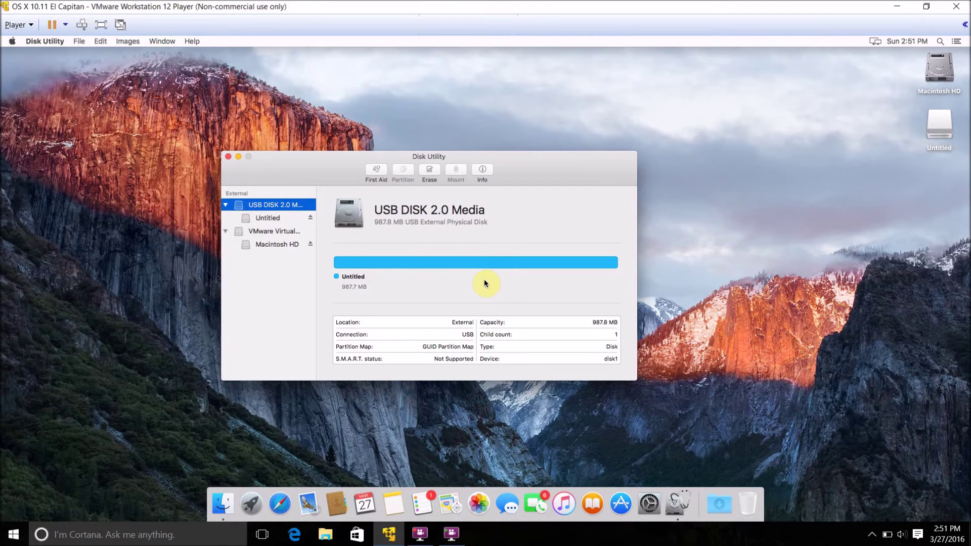
left_click(256, 219)
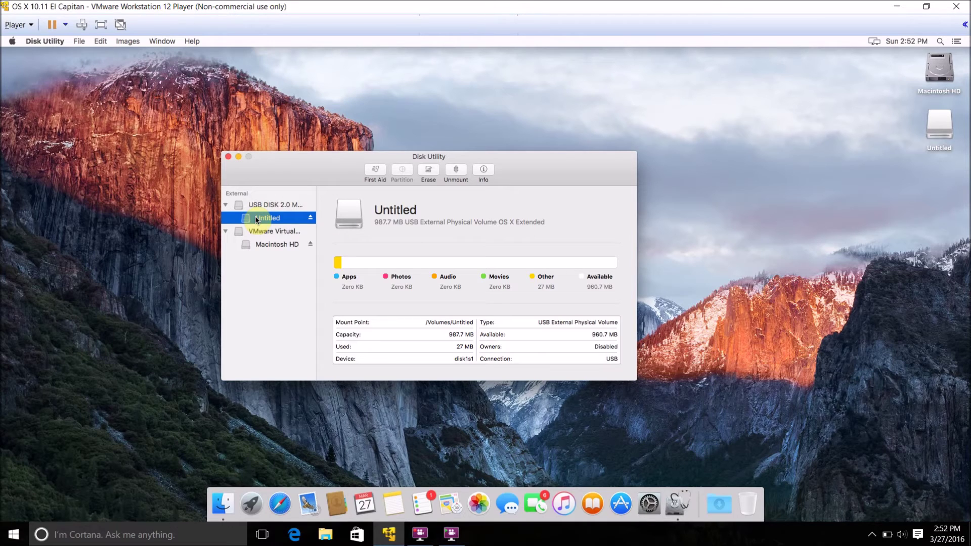
double_click(939, 121)
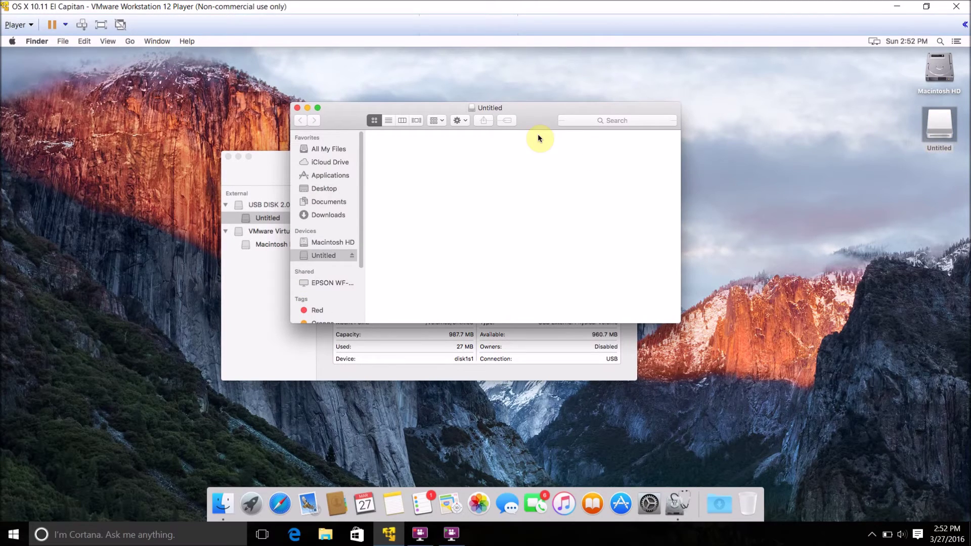
left_click_drag(544, 116, 454, 239)
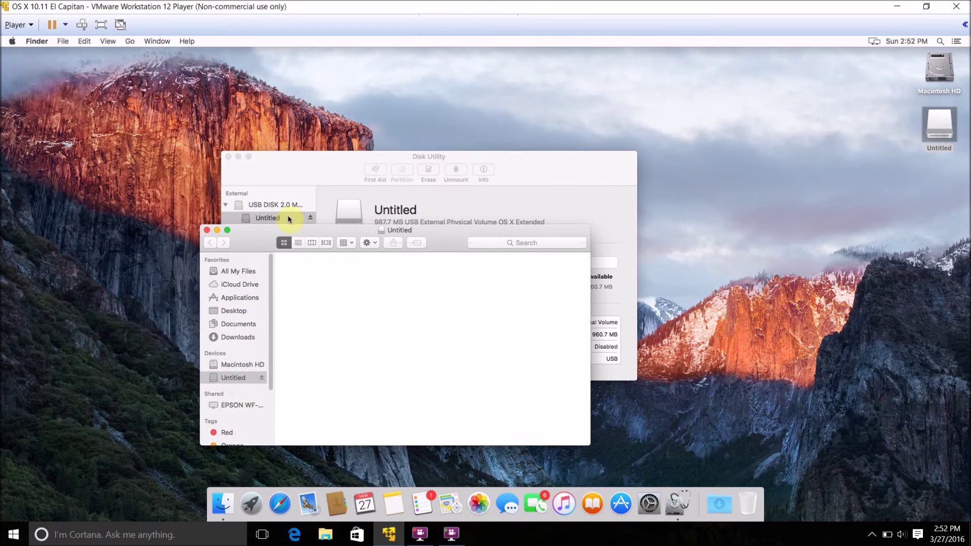
left_click(206, 230)
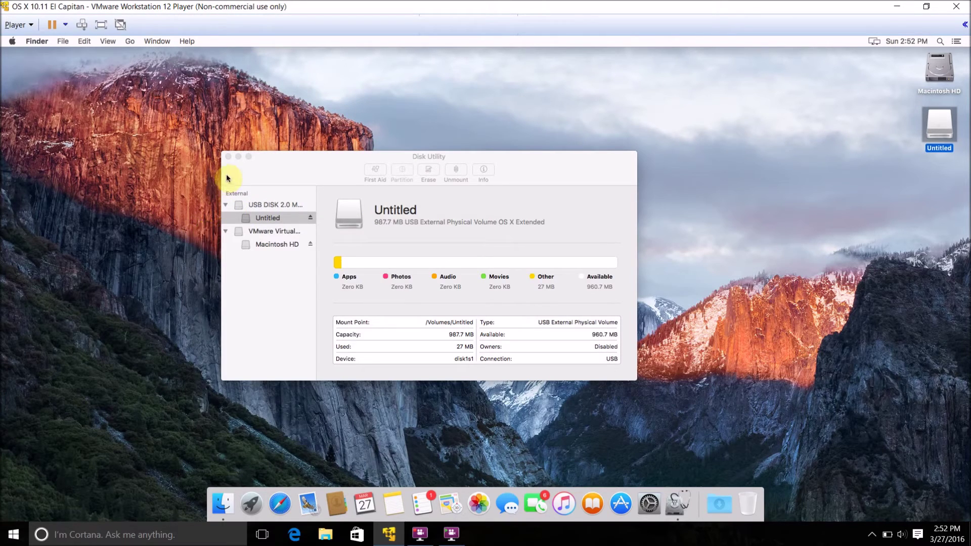
left_click(228, 156)
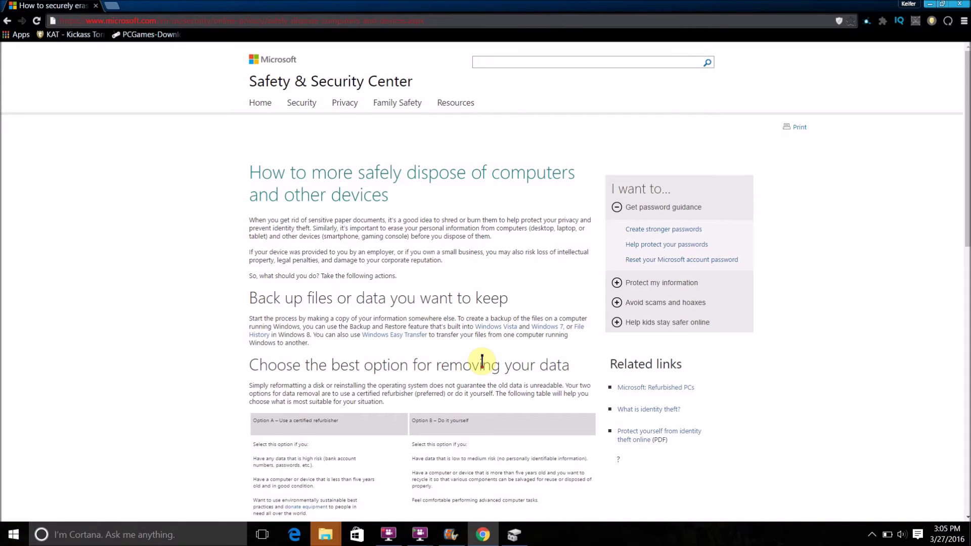
Step: Skim Microsoft's article on safely disposing of devices, then switch to Disk Management
scroll(482, 361, "down", 6)
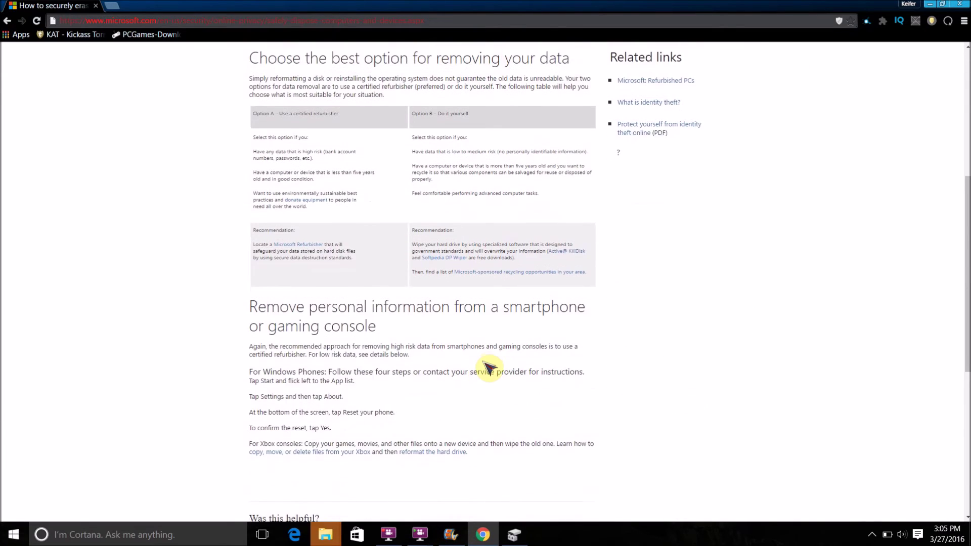
scroll(485, 364, "up", 6)
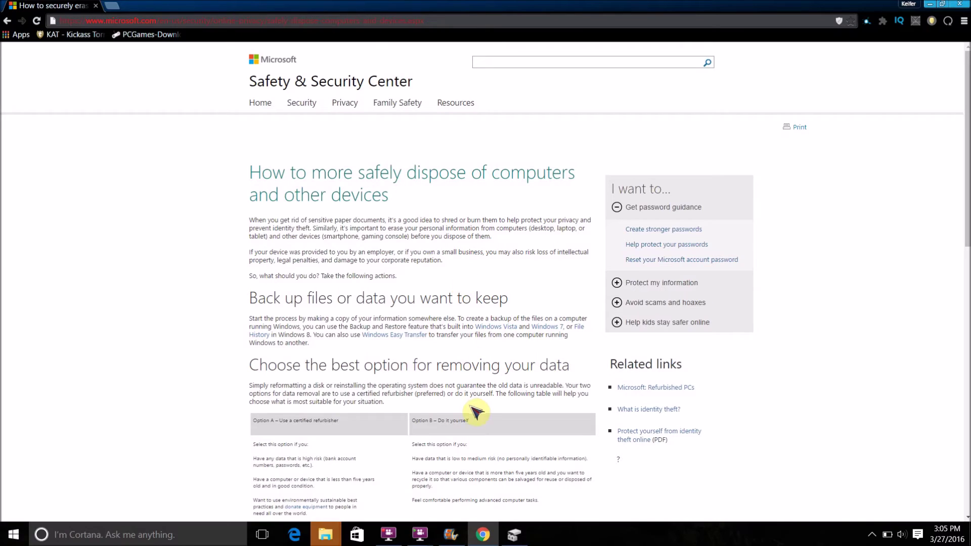
left_click(514, 535)
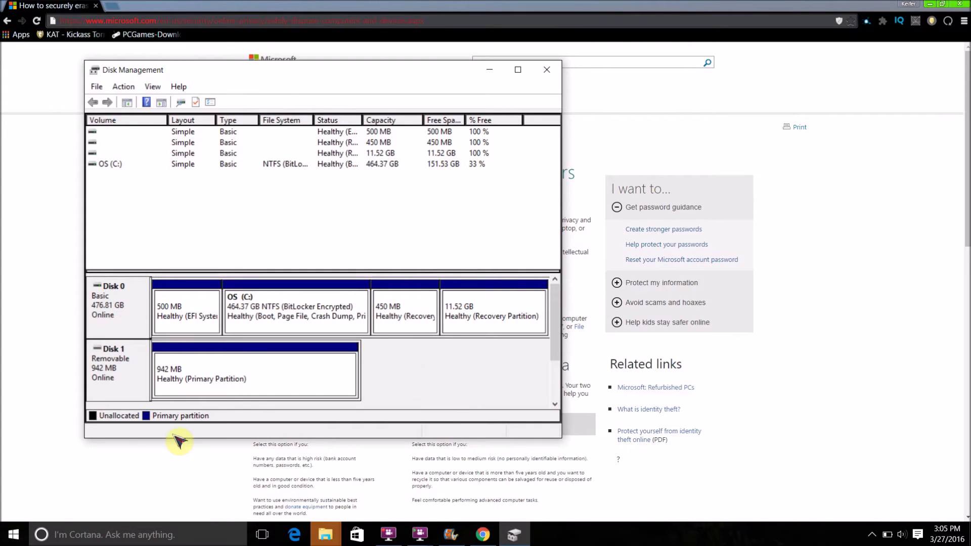
left_click(181, 537)
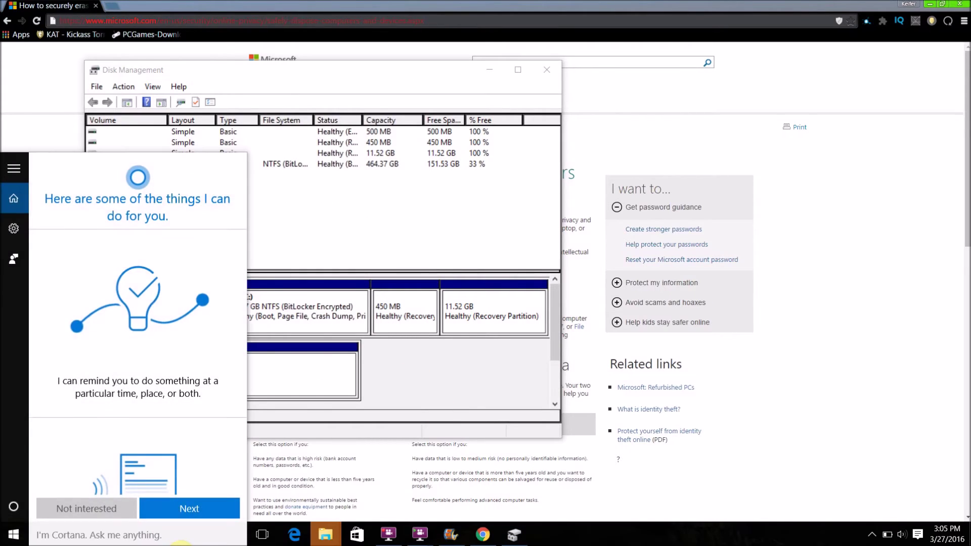
type("form")
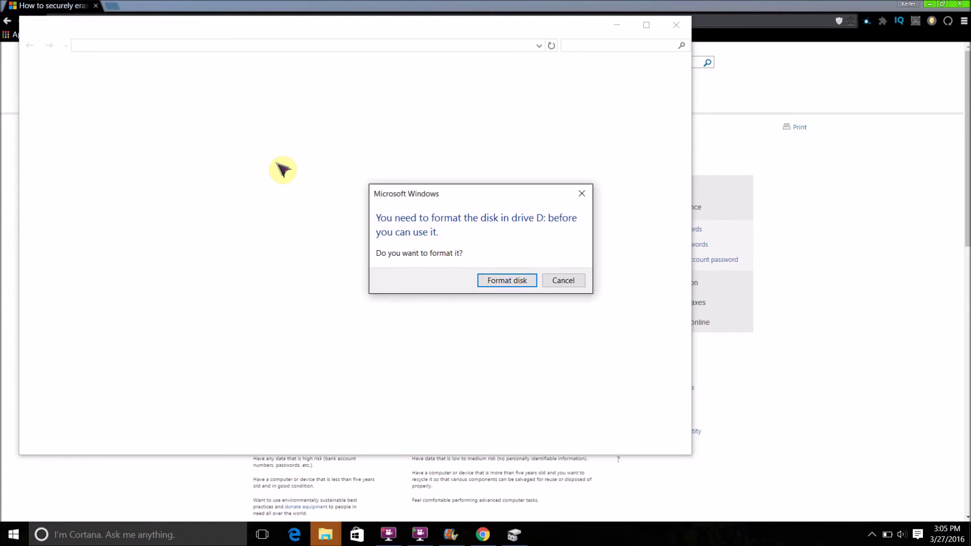
left_click(563, 281)
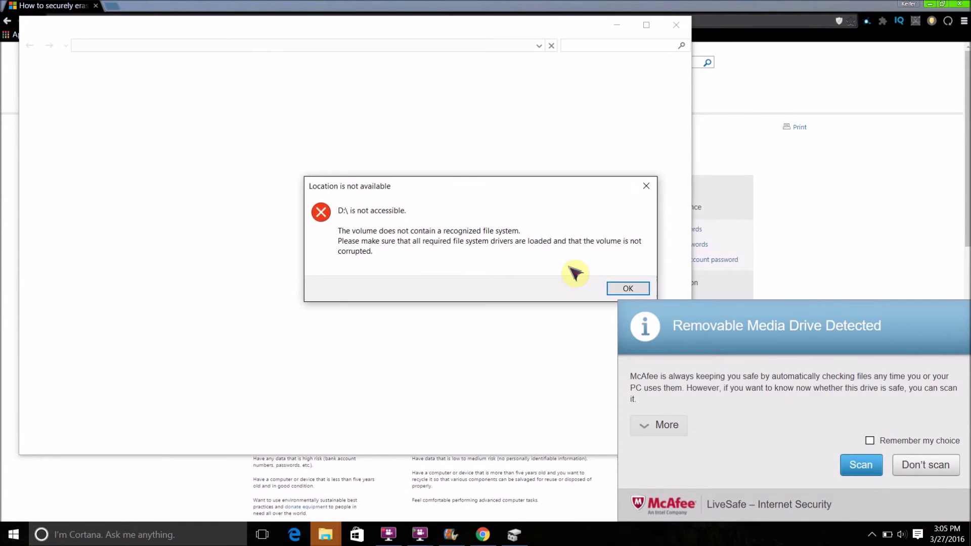
left_click(618, 288)
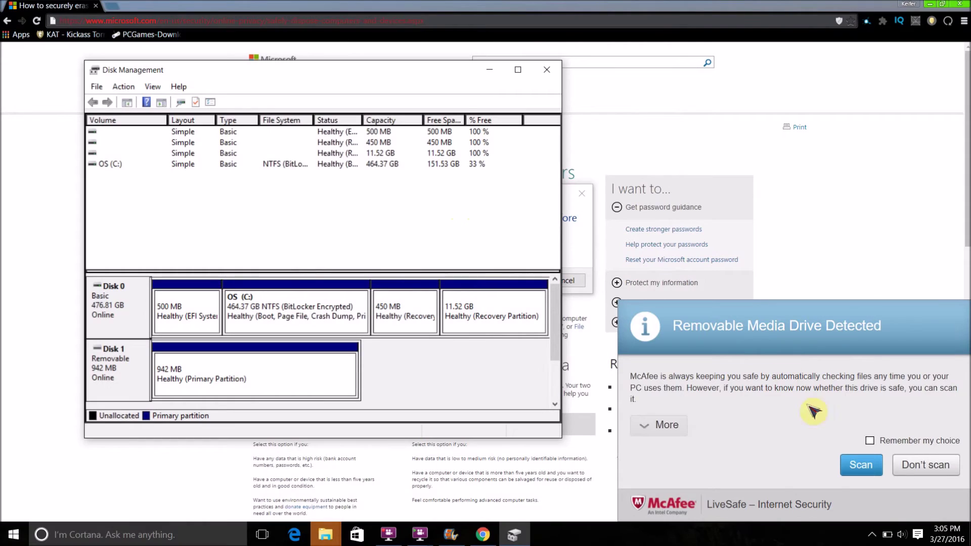
left_click(916, 466)
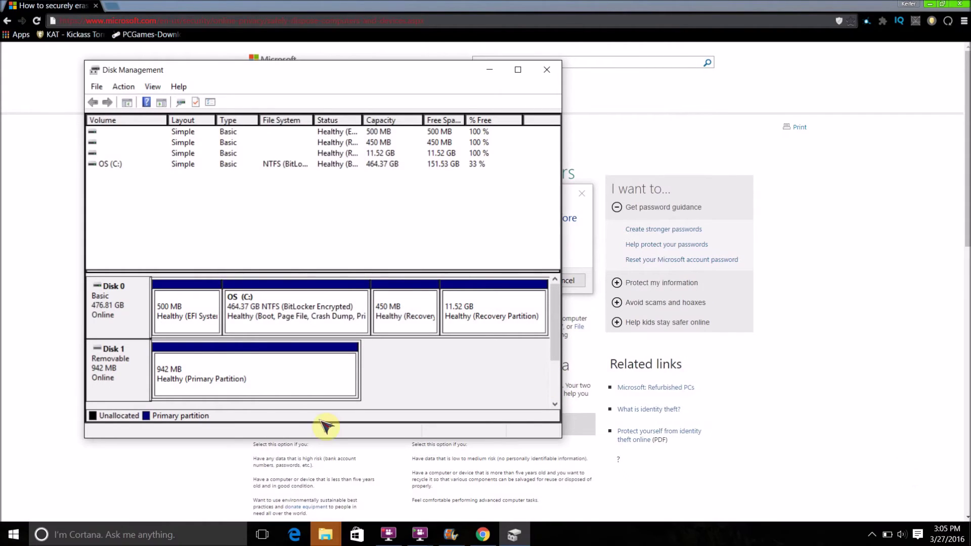
left_click(265, 384)
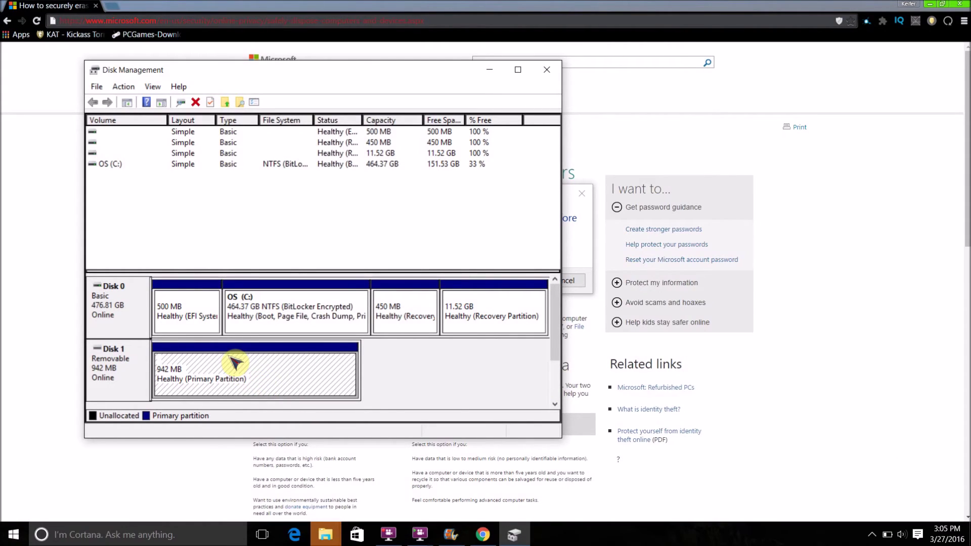
right_click(128, 380)
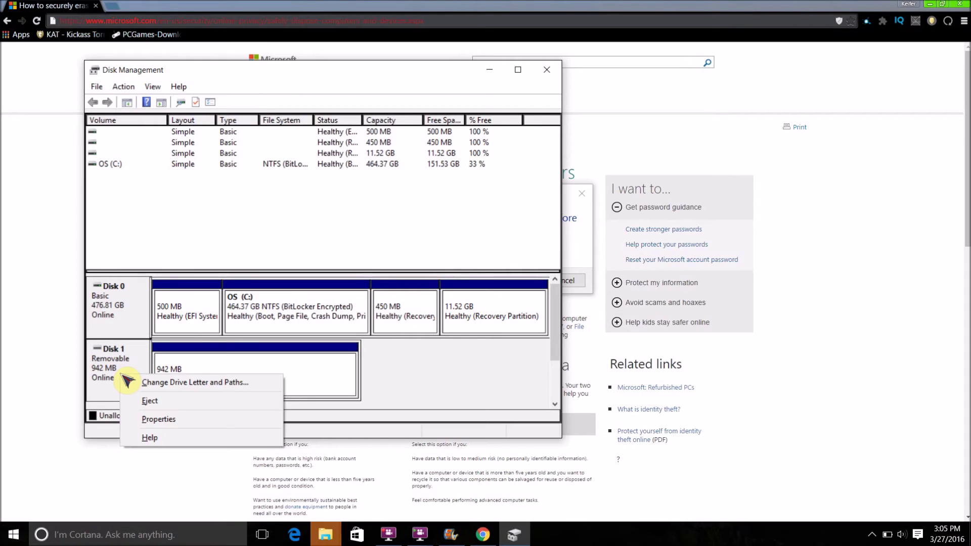
left_click(113, 373)
right_click(111, 371)
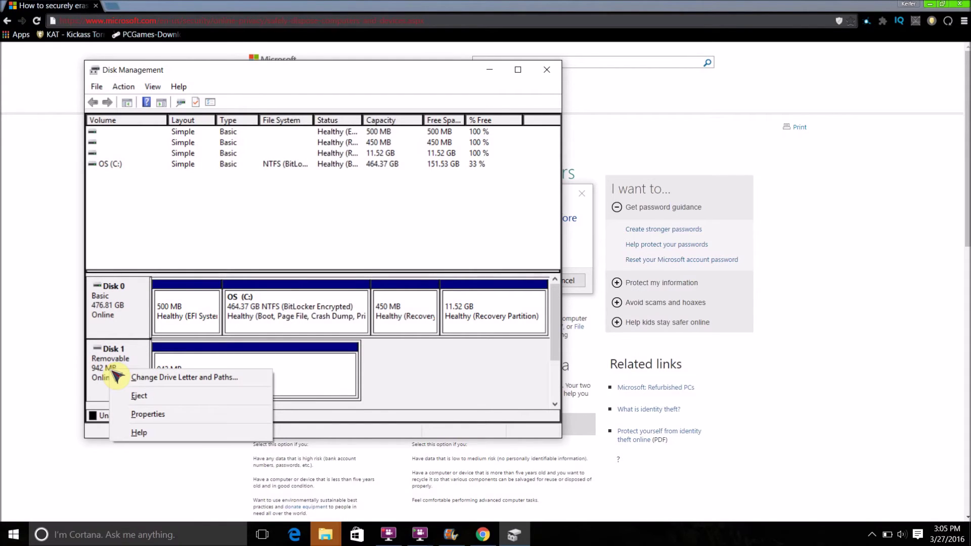
left_click(232, 382)
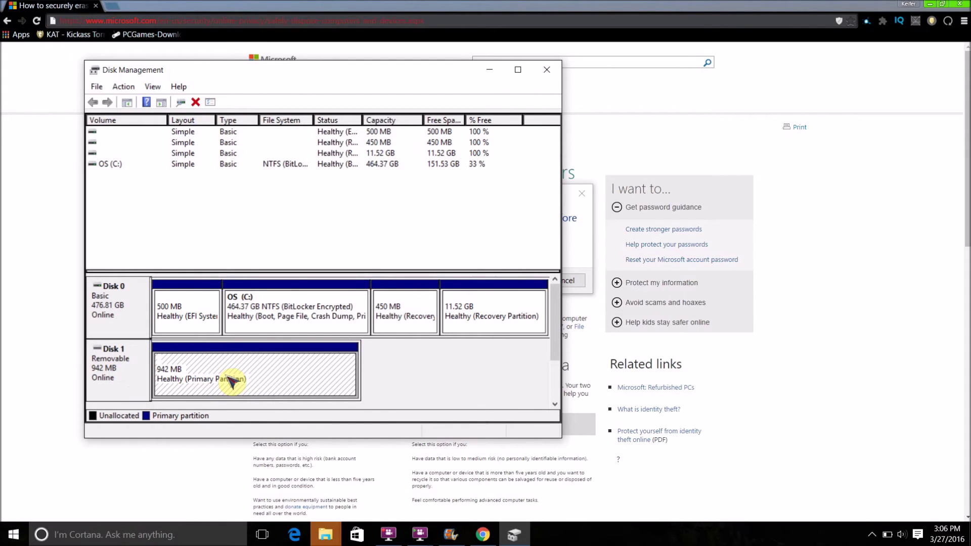
right_click(231, 382)
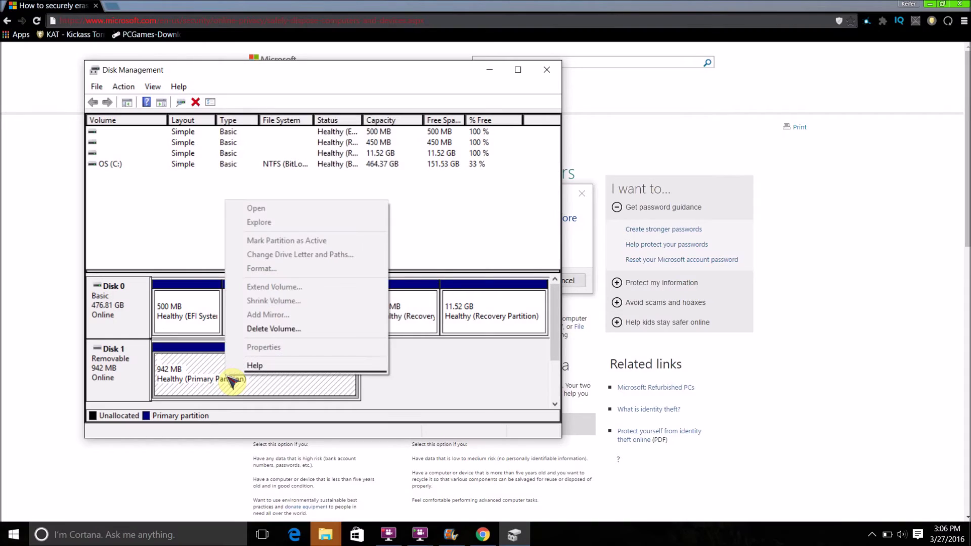
left_click(289, 329)
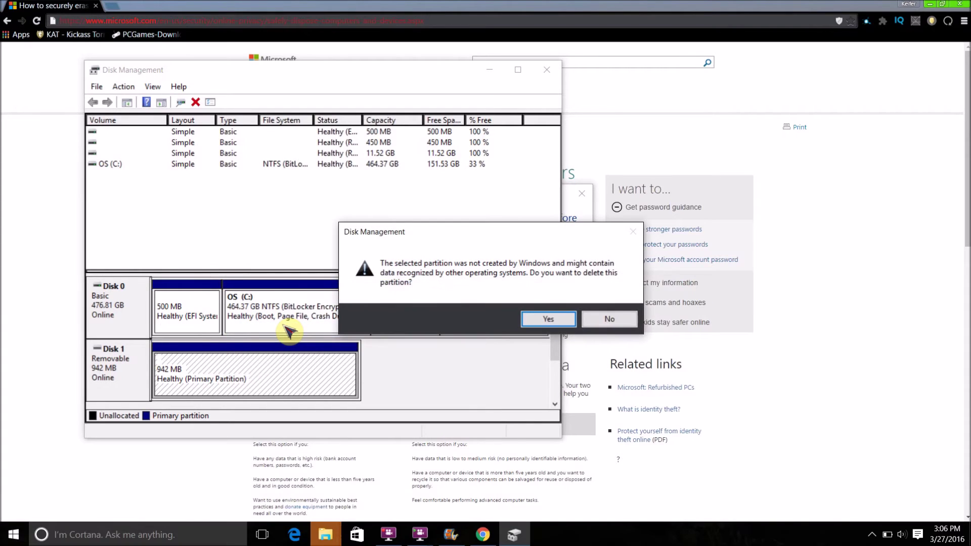
left_click(548, 319)
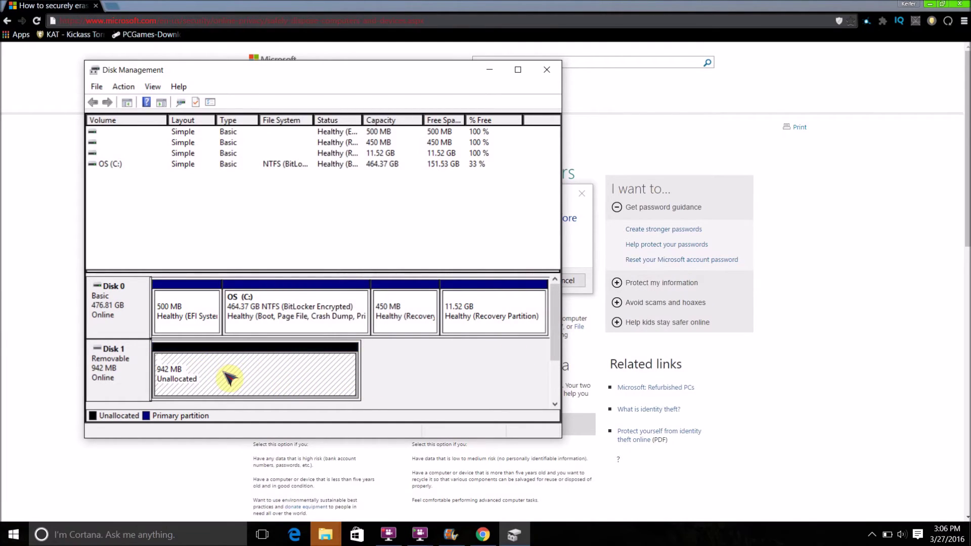
Step: Start a New Simple Volume on Disk 1's unallocated space, keeping the full 940 MB size
right_click(223, 373)
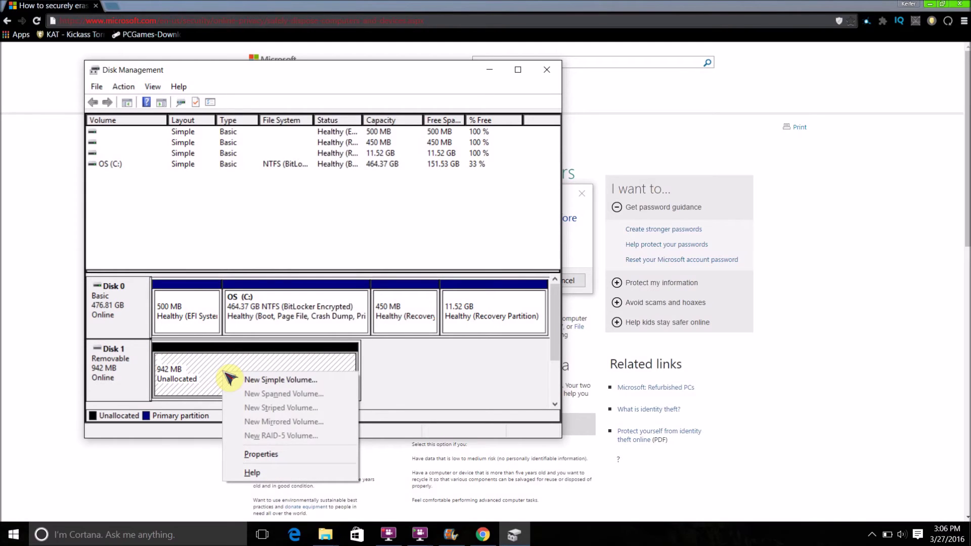
left_click(212, 388)
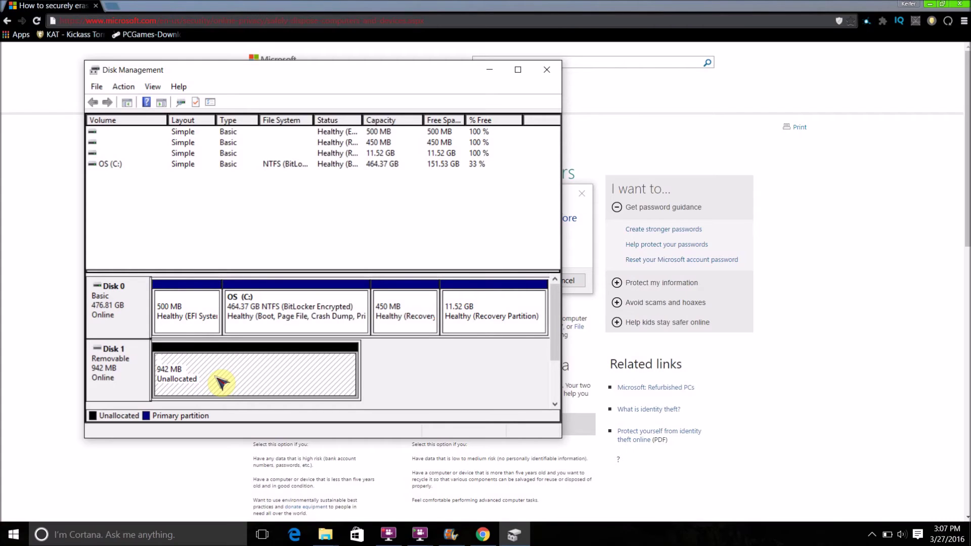
right_click(221, 383)
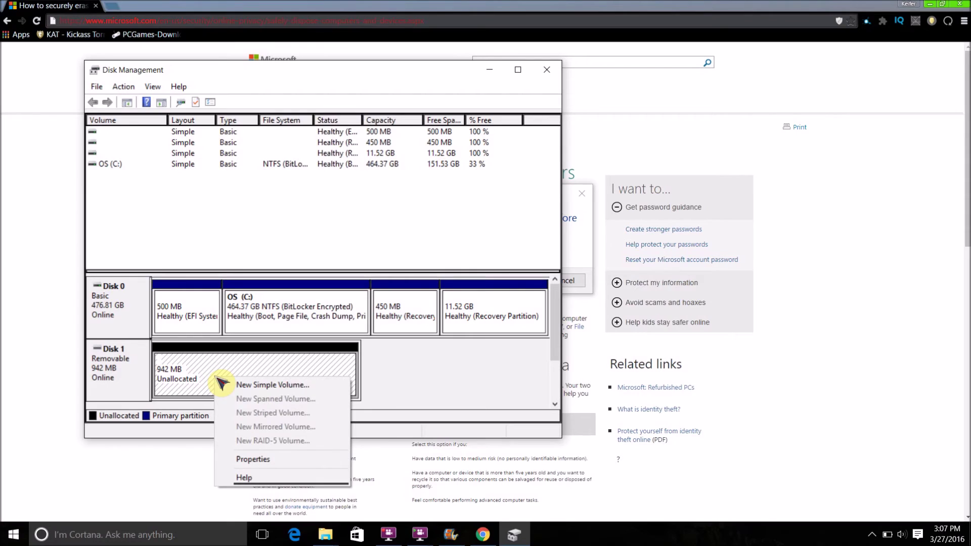
left_click(243, 386)
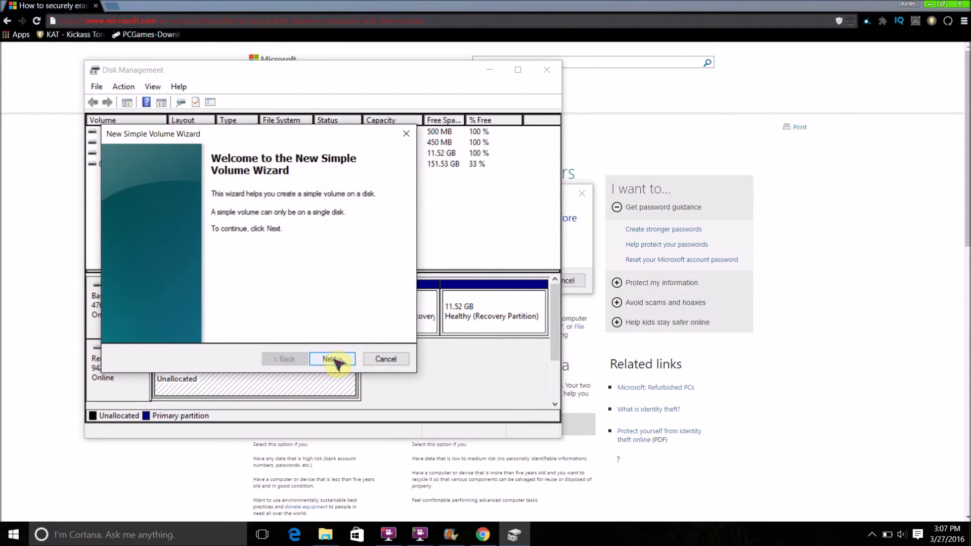
left_click_drag(226, 137, 316, 164)
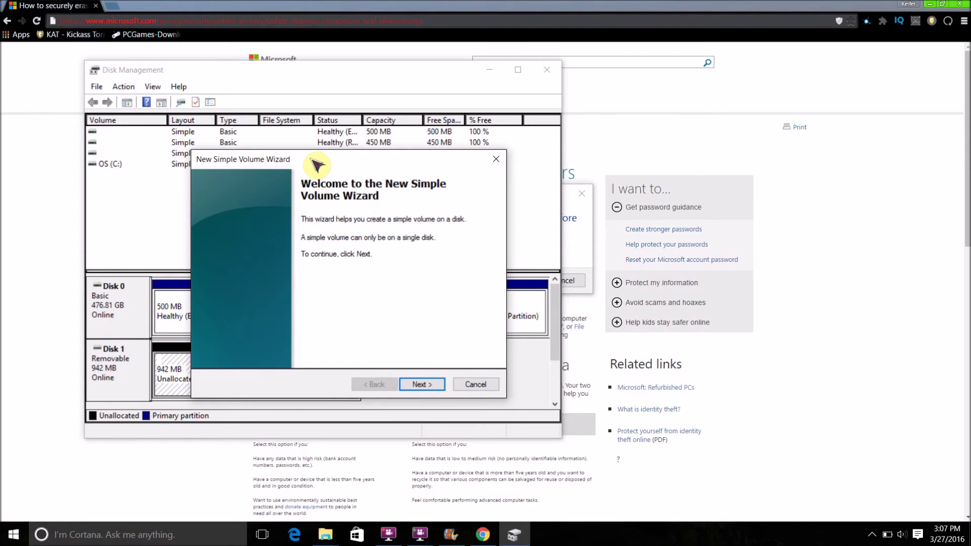
left_click(441, 384)
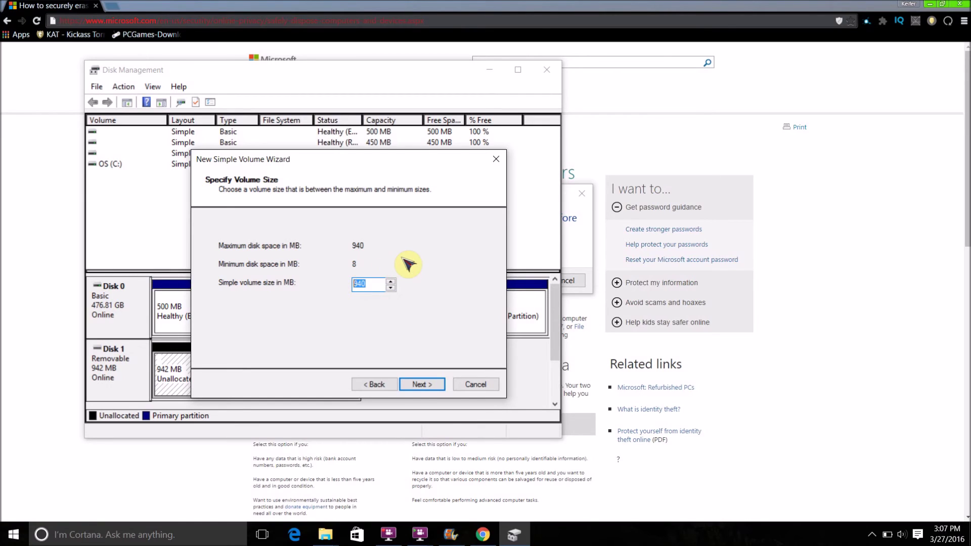
left_click(376, 284)
left_click(432, 390)
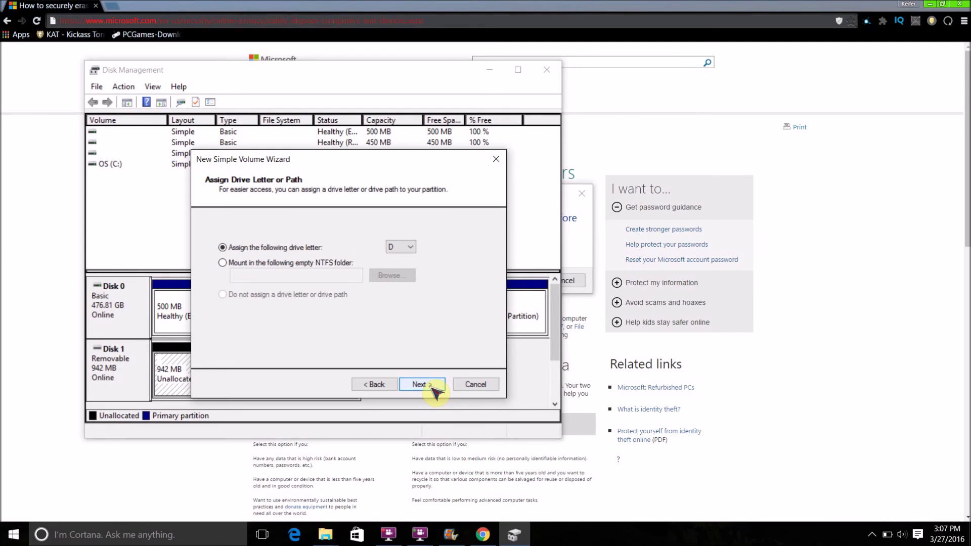
Step: Keep drive letter D for the new volume and accept the warning that D: is already mapped
left_click(407, 248)
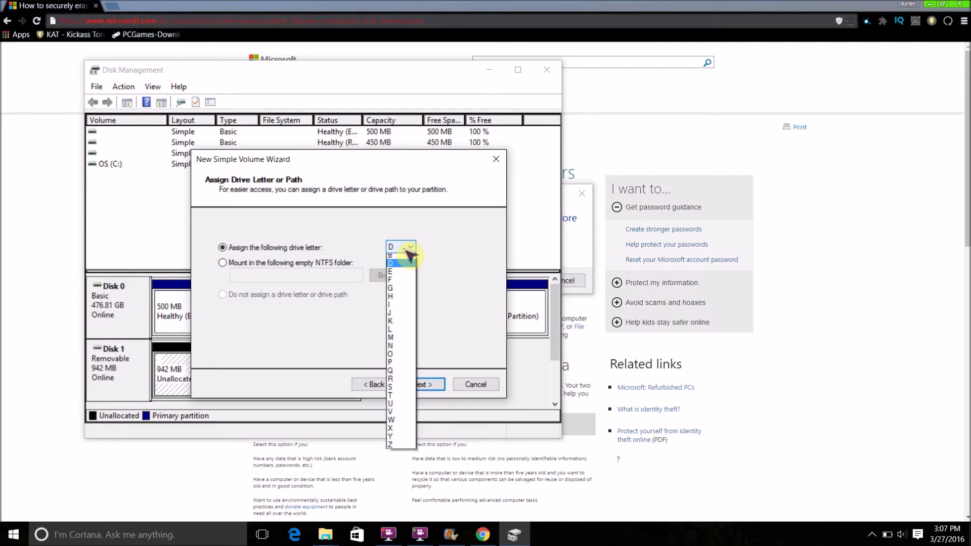
left_click(407, 249)
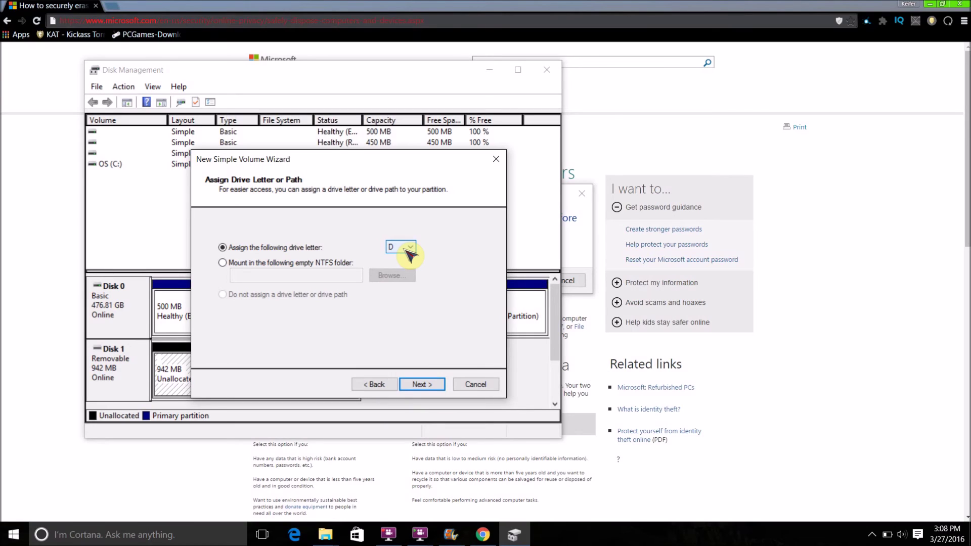
left_click(407, 249)
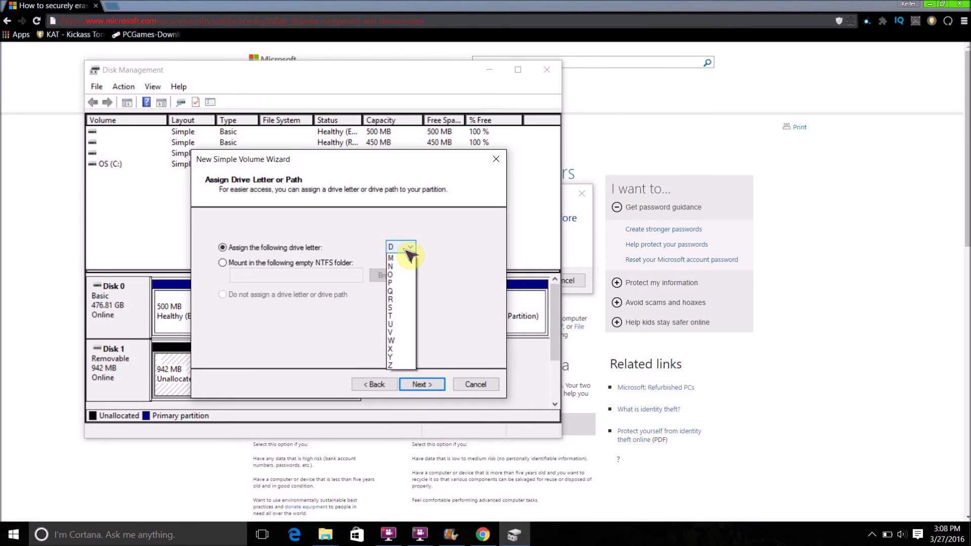
left_click(407, 249)
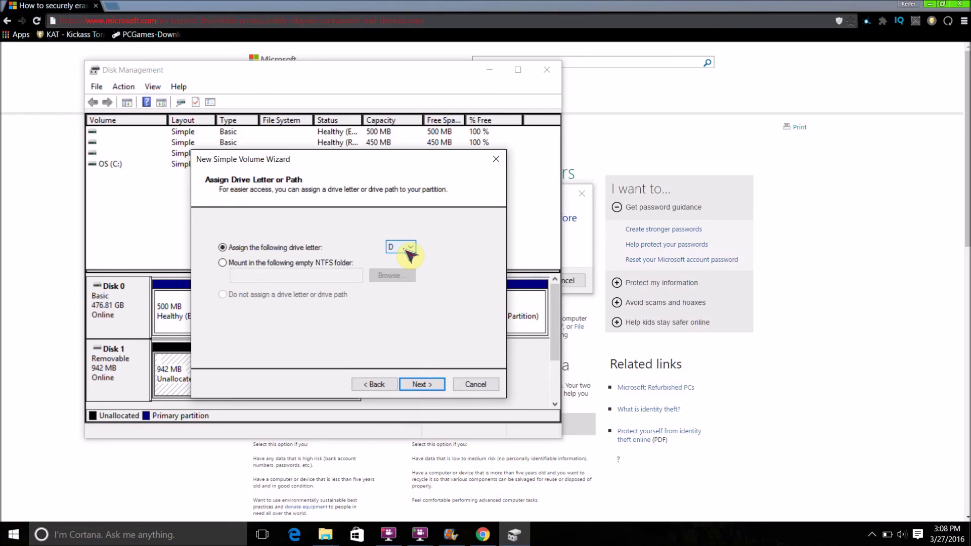
left_click(407, 251)
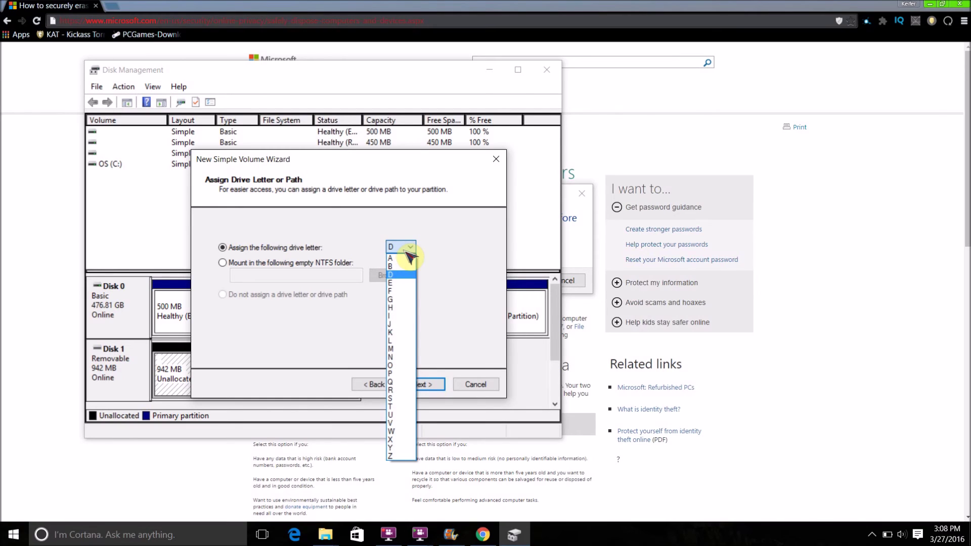
left_click(407, 250)
left_click(407, 250)
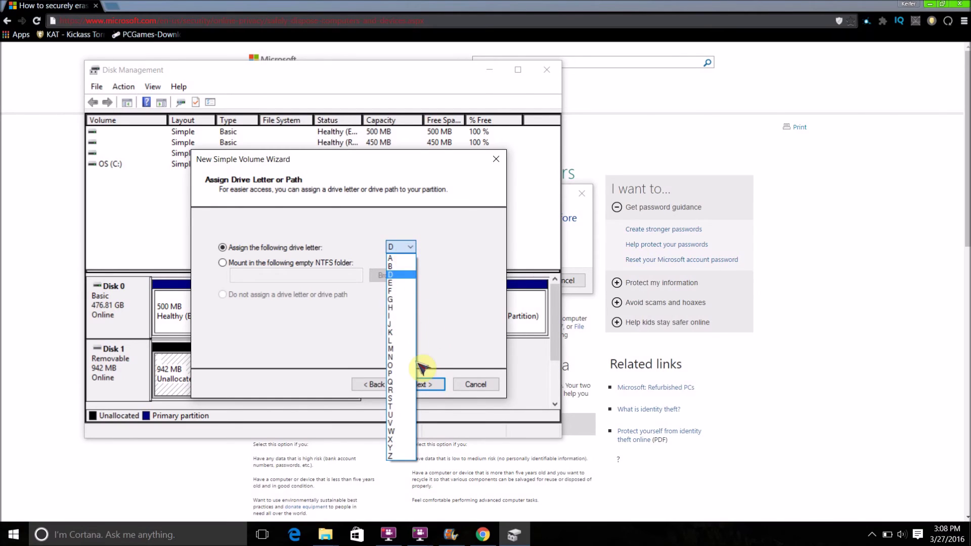
left_click(460, 326)
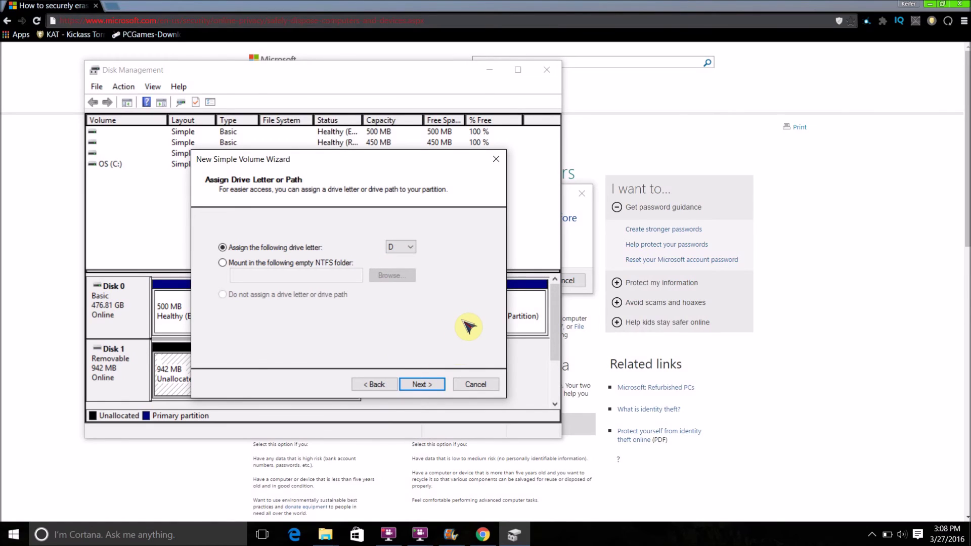
left_click(435, 388)
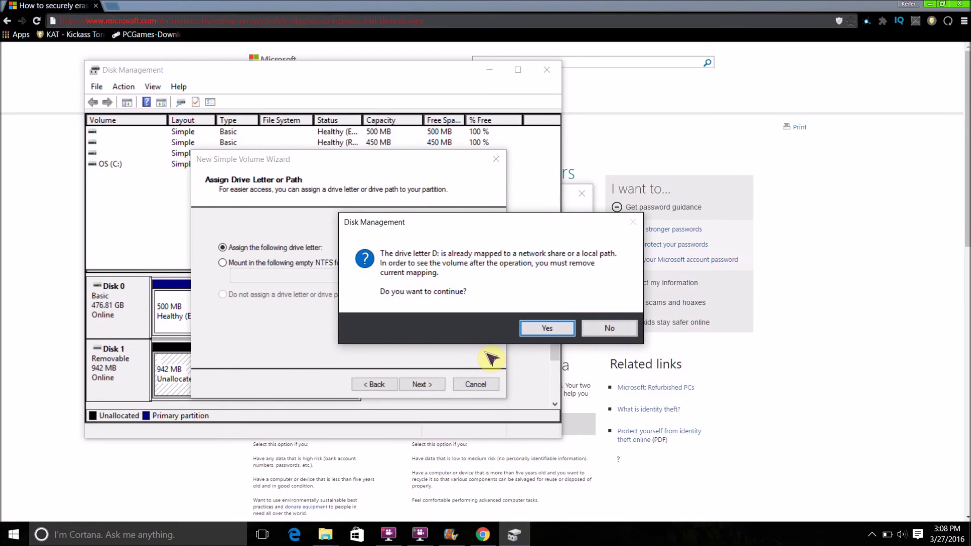
left_click(546, 330)
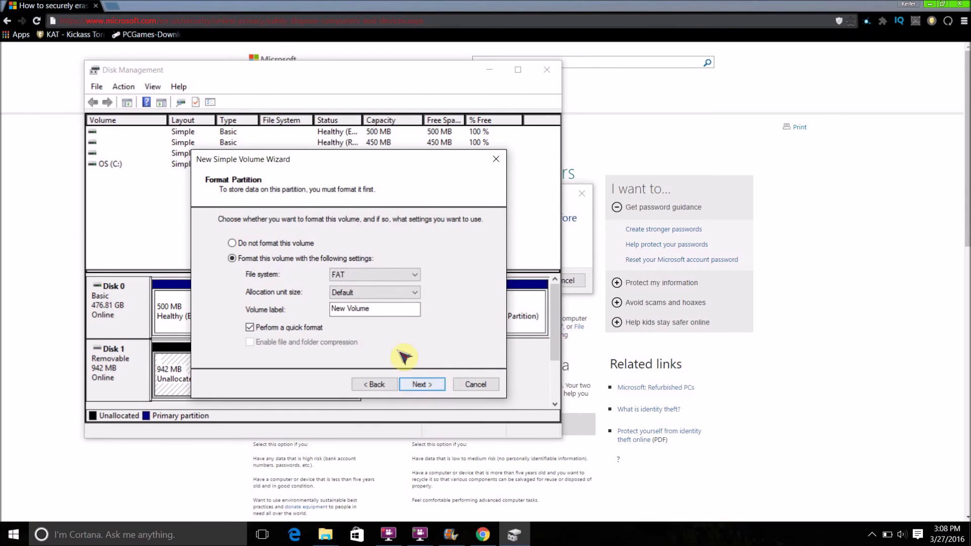
Step: Keep the FAT file system and the Default allocation unit size for the new volume
left_click(383, 309)
left_click_drag(383, 310, 275, 309)
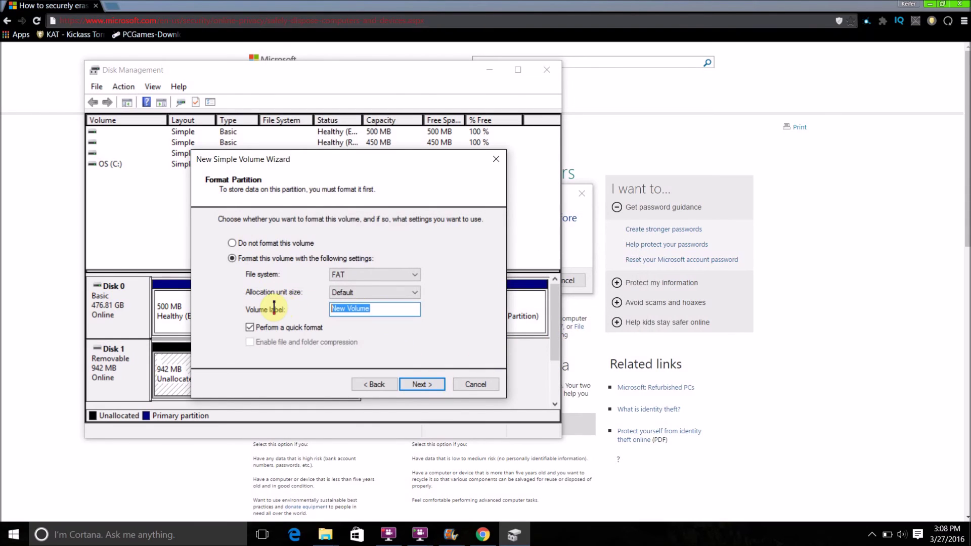
left_click(357, 275)
left_click(374, 281)
left_click(371, 277)
left_click(374, 280)
left_click(378, 291)
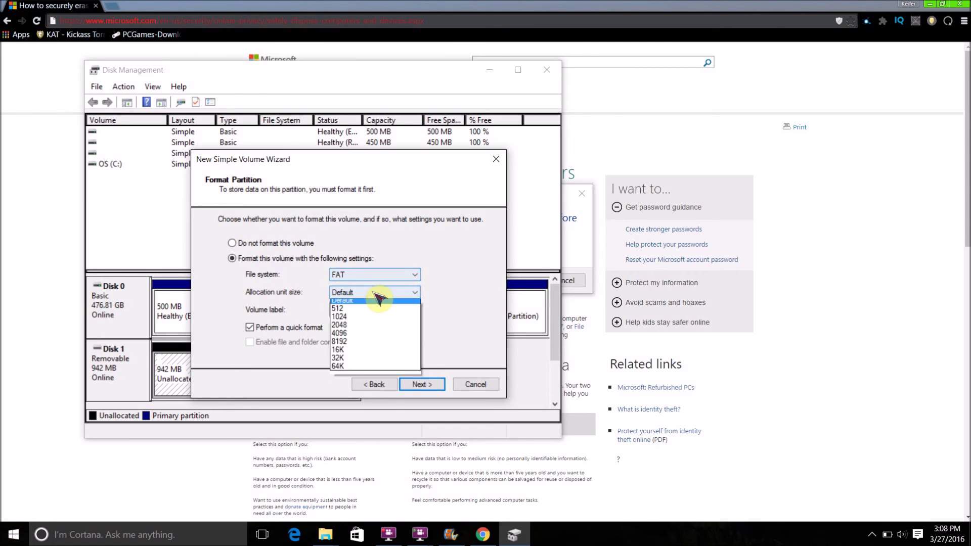
left_click(379, 298)
Step: Label the volume Wassup2190, turn off quick format, and create it from the summary
left_click_drag(375, 309, 237, 314)
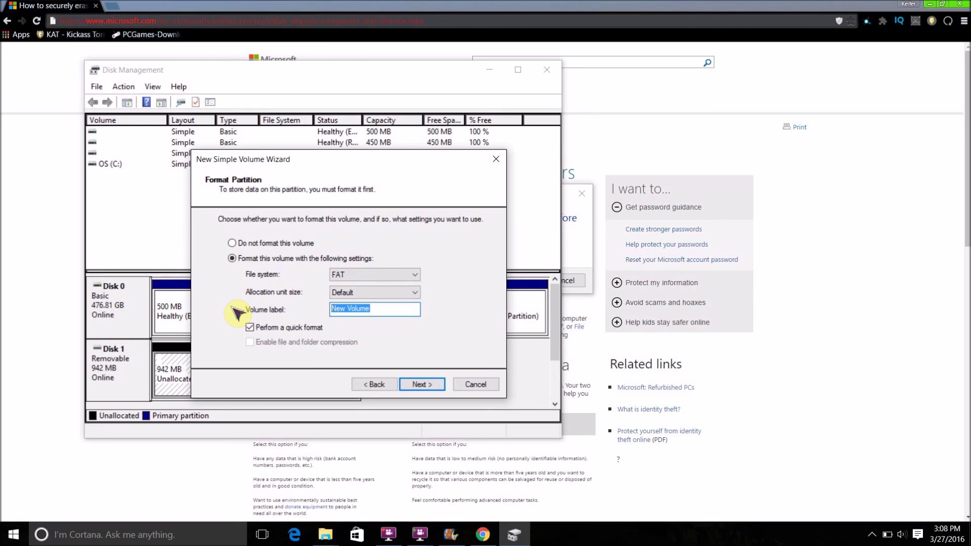
type("Mem")
key("BackSpace")
key("BackSpace")
key("BackSpace")
type("Wassup2190")
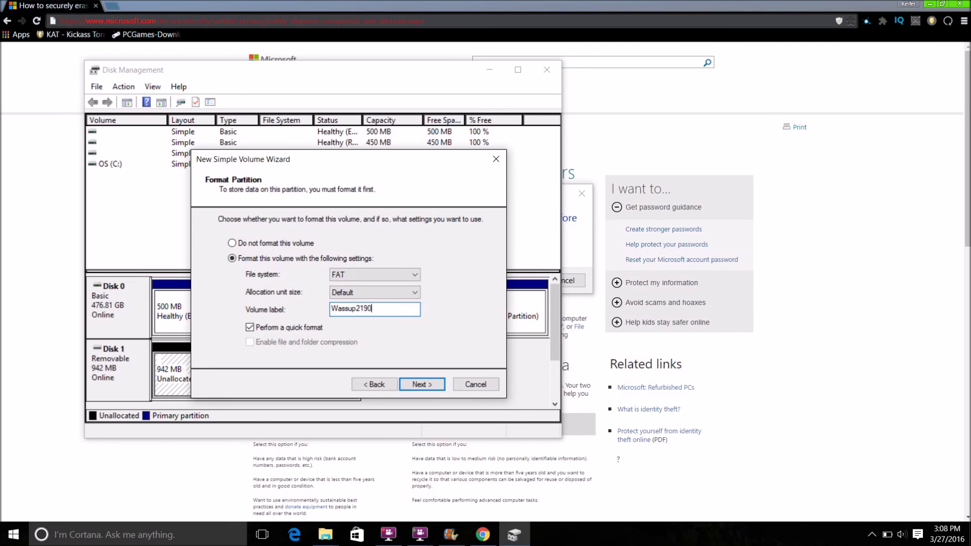
left_click(315, 330)
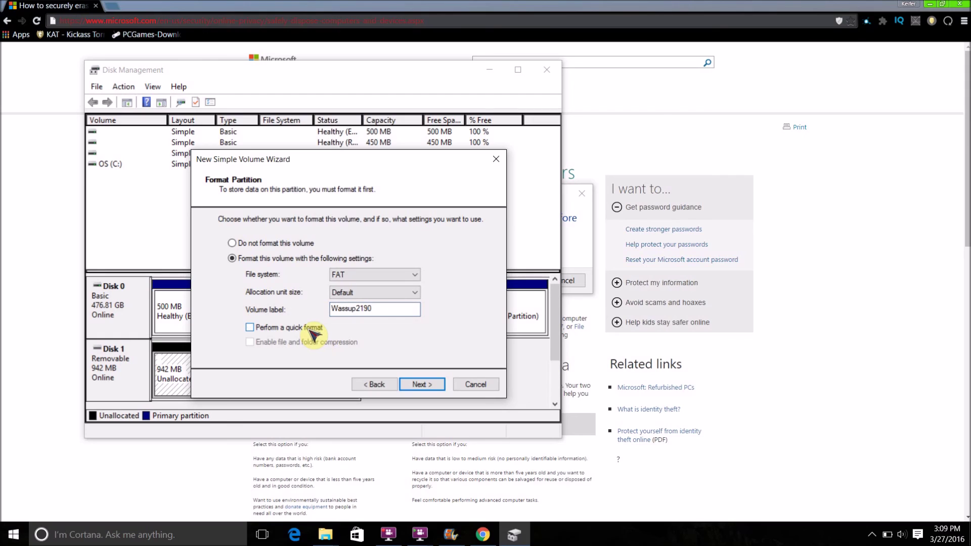
left_click(437, 389)
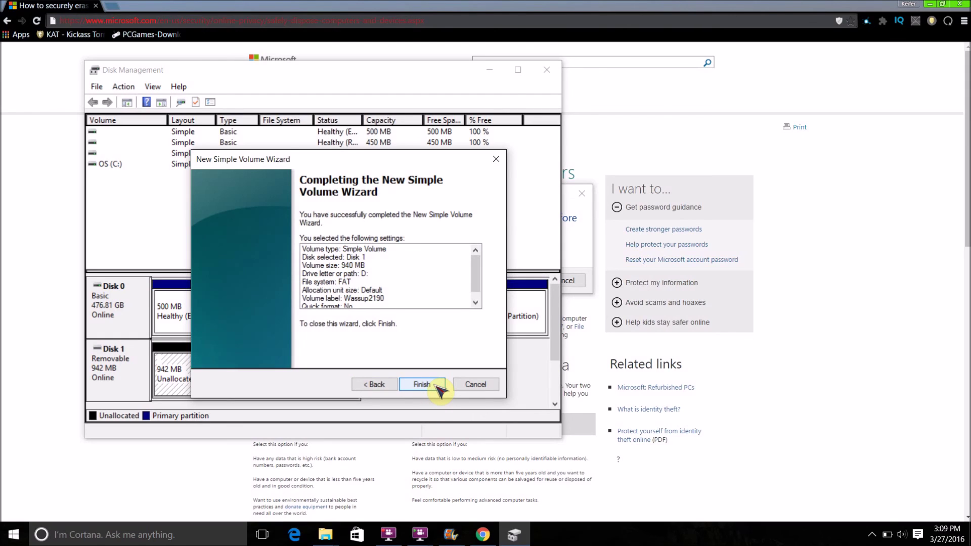
left_click(422, 384)
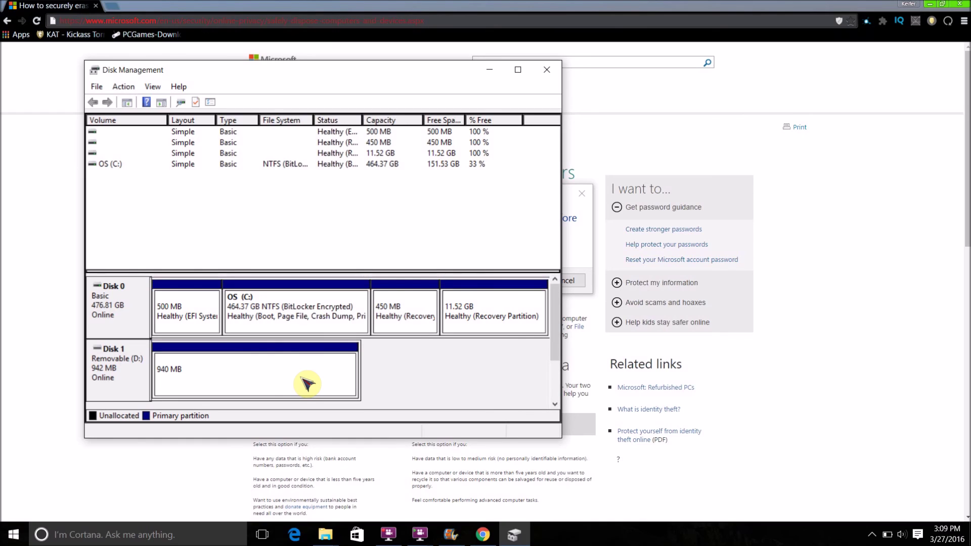
Step: Confirm removable Disk 1 now shows drive D: with a 940 MB primary partition
left_click(507, 535)
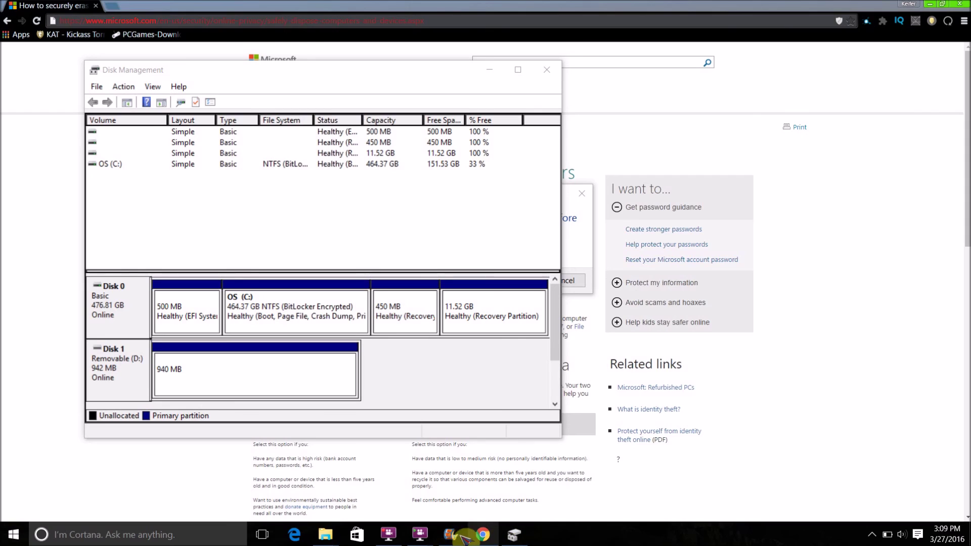
left_click(388, 534)
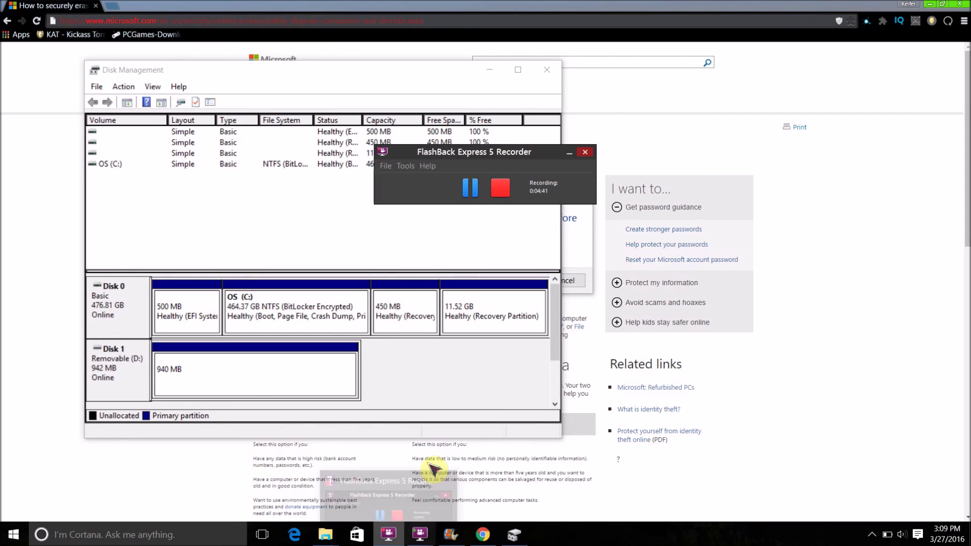